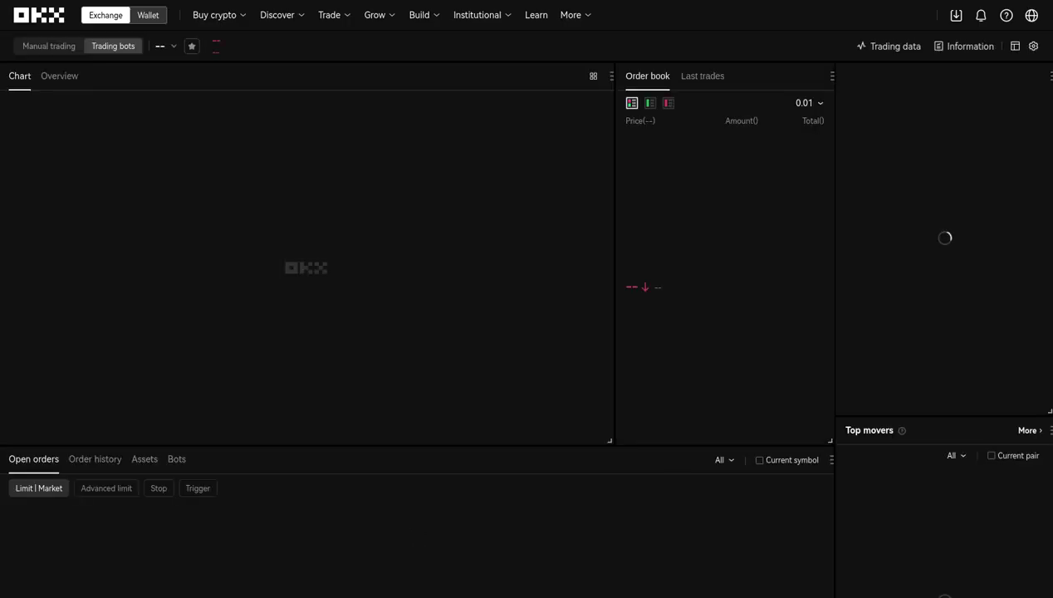
Open the trading bots page from the Binance wallet overview and accept all cookies.
{"action": "mouse_move", "coordinate": [336, 15]}
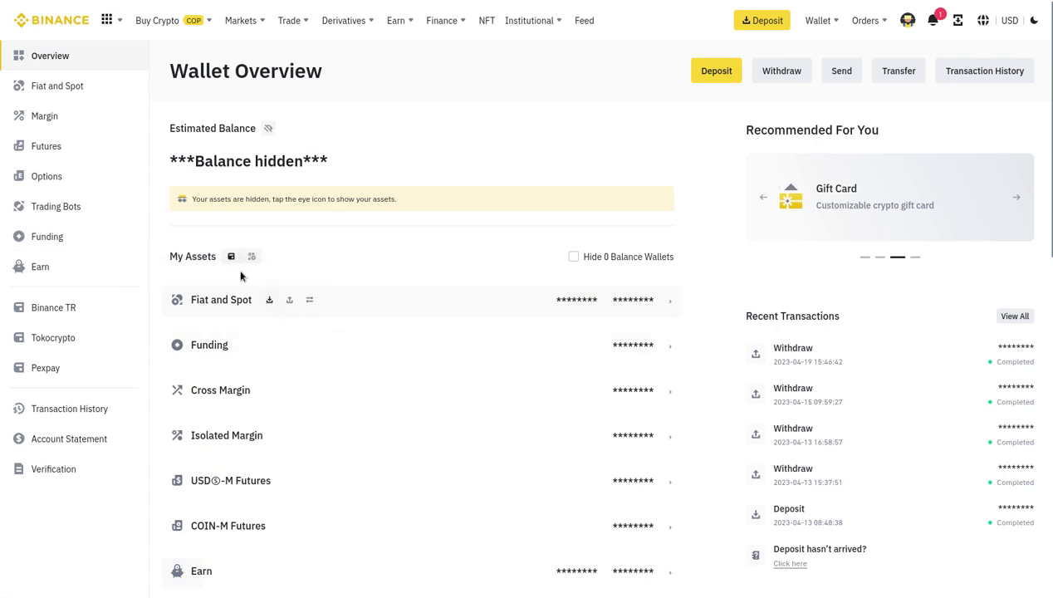
{"action": "left_click", "coordinate": [74, 211]}
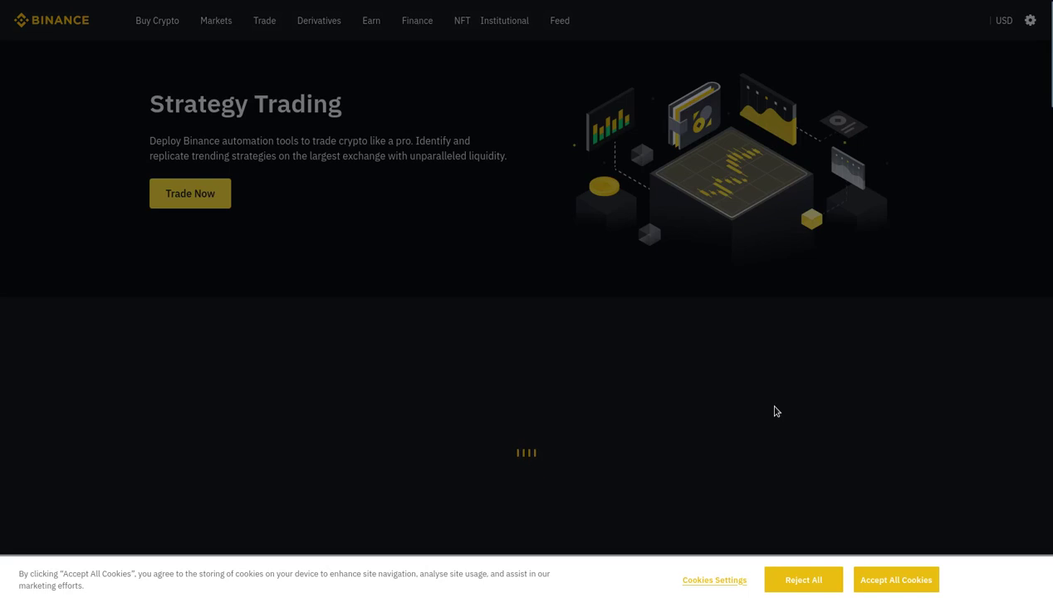
{"action": "left_click", "coordinate": [871, 584]}
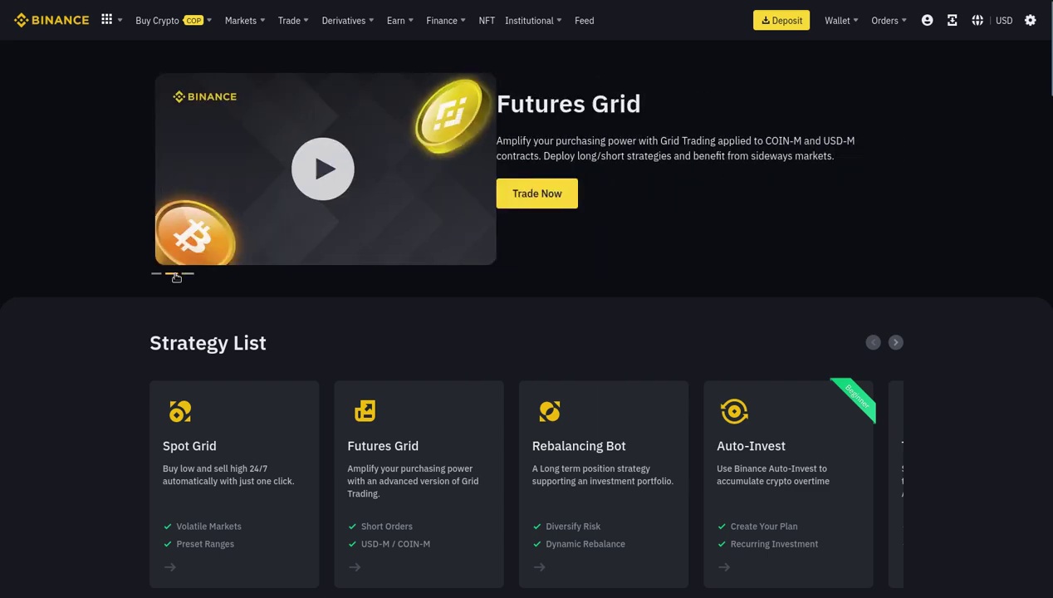
Browse the bots in the Strategy List and the Strategy Pool rankings, and open the Futures Grid bot.
{"action": "scroll", "coordinate": [40, 324], "scroll_direction": "down", "scroll_amount": 3}
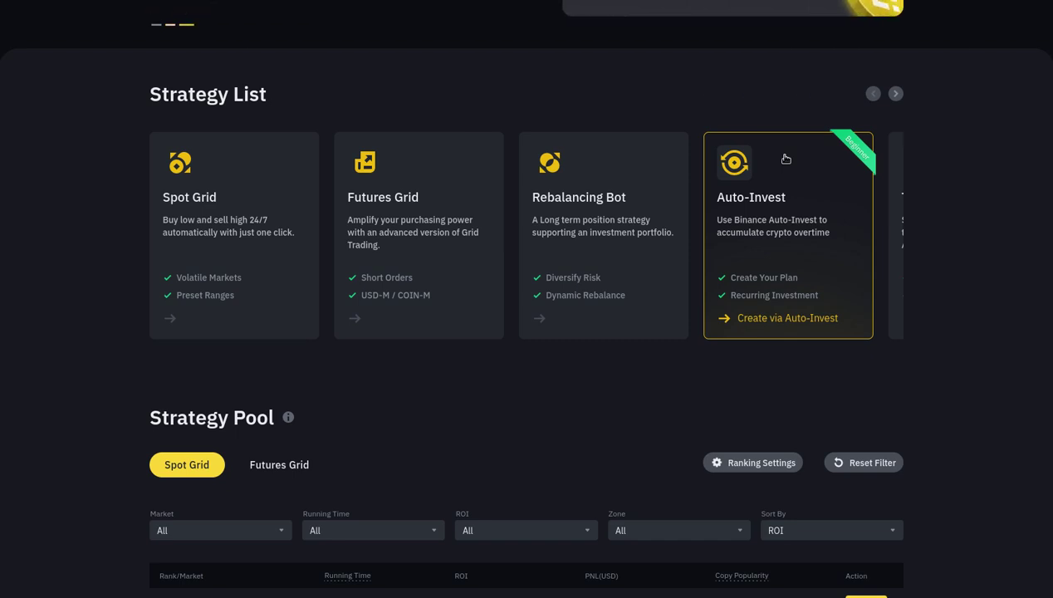
{"action": "left_click", "coordinate": [896, 94]}
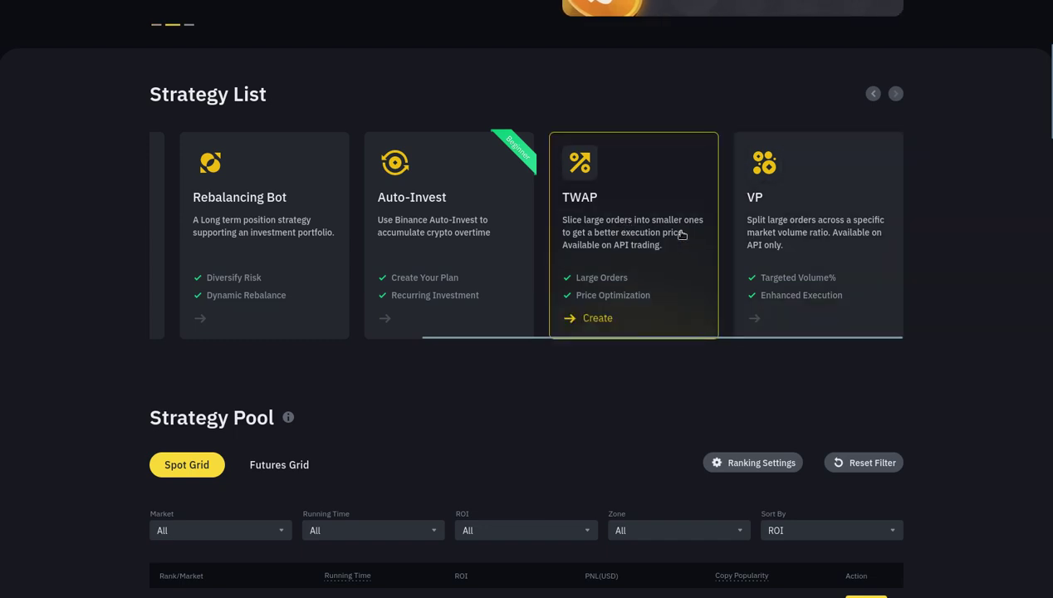
{"action": "left_click", "coordinate": [870, 94]}
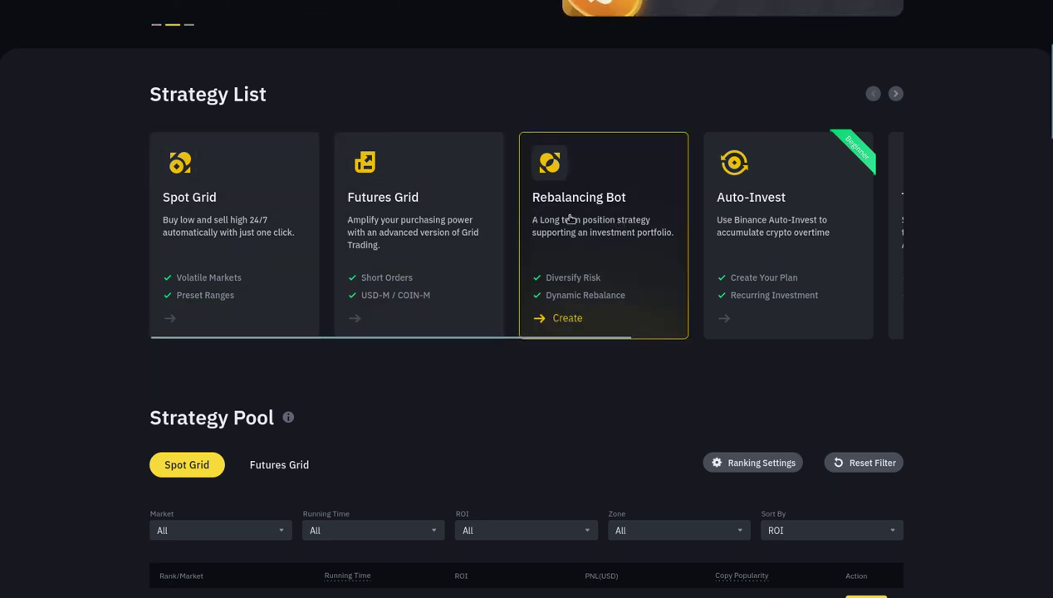
{"action": "scroll", "coordinate": [89, 275], "scroll_direction": "down", "scroll_amount": 3}
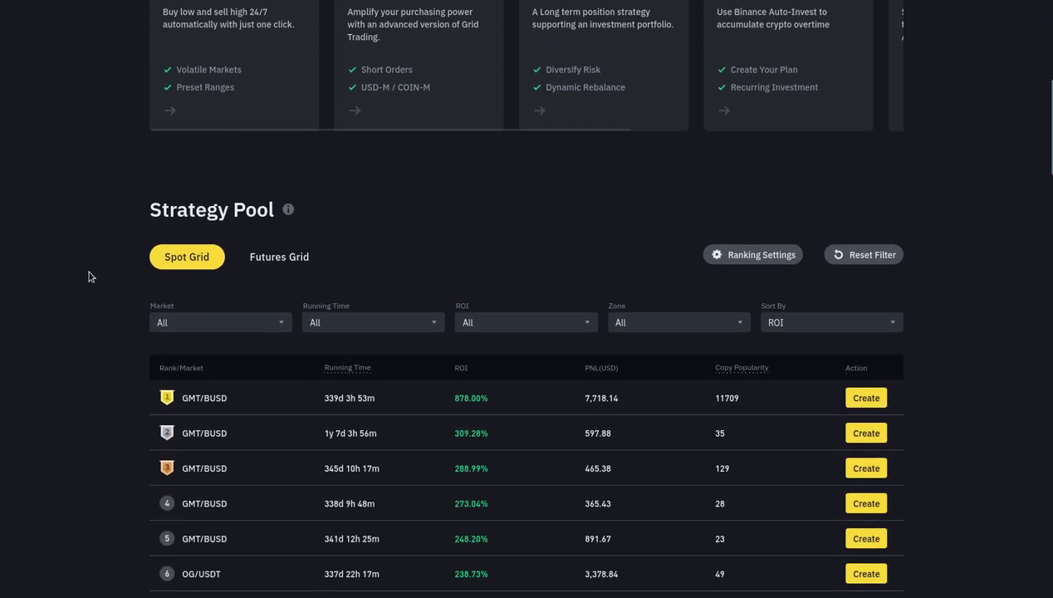
{"action": "scroll", "coordinate": [89, 275], "scroll_direction": "down", "scroll_amount": 5}
{"action": "scroll", "coordinate": [86, 276], "scroll_direction": "up", "scroll_amount": 12}
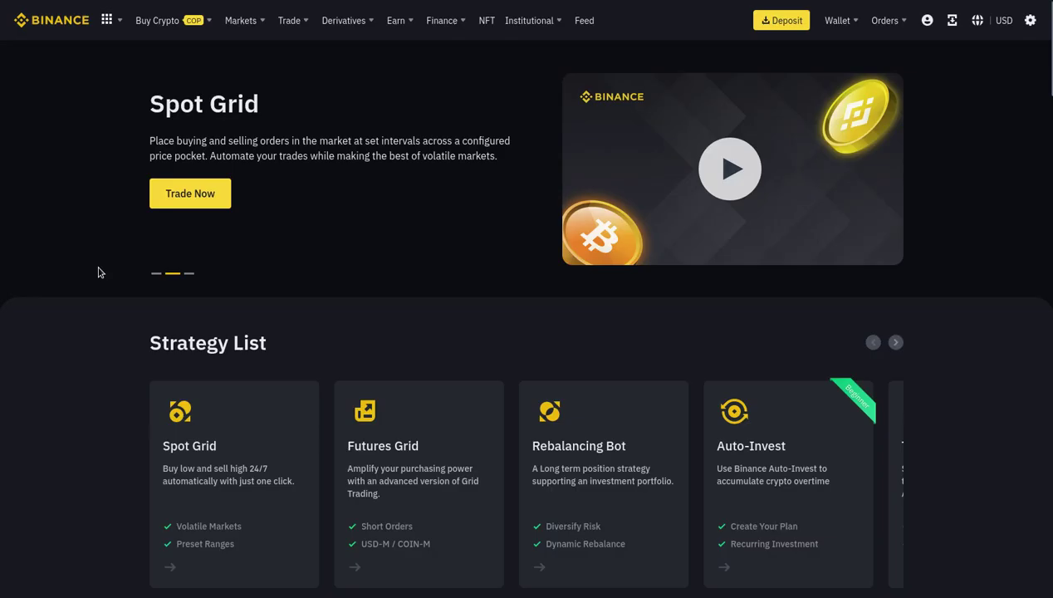
{"action": "scroll", "coordinate": [106, 270], "scroll_direction": "down", "scroll_amount": 2}
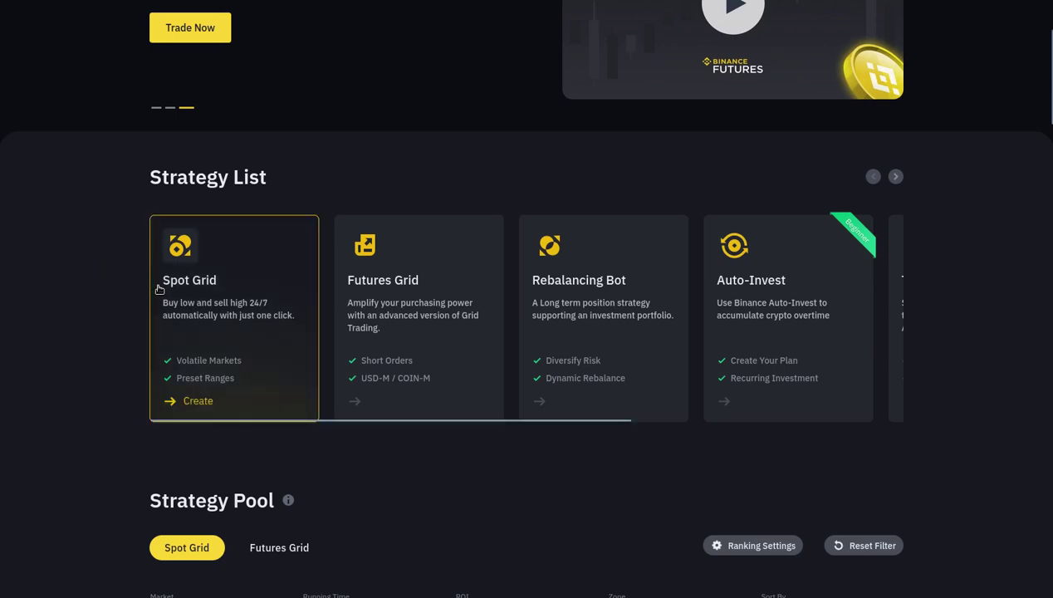
{"action": "left_click", "coordinate": [406, 267]}
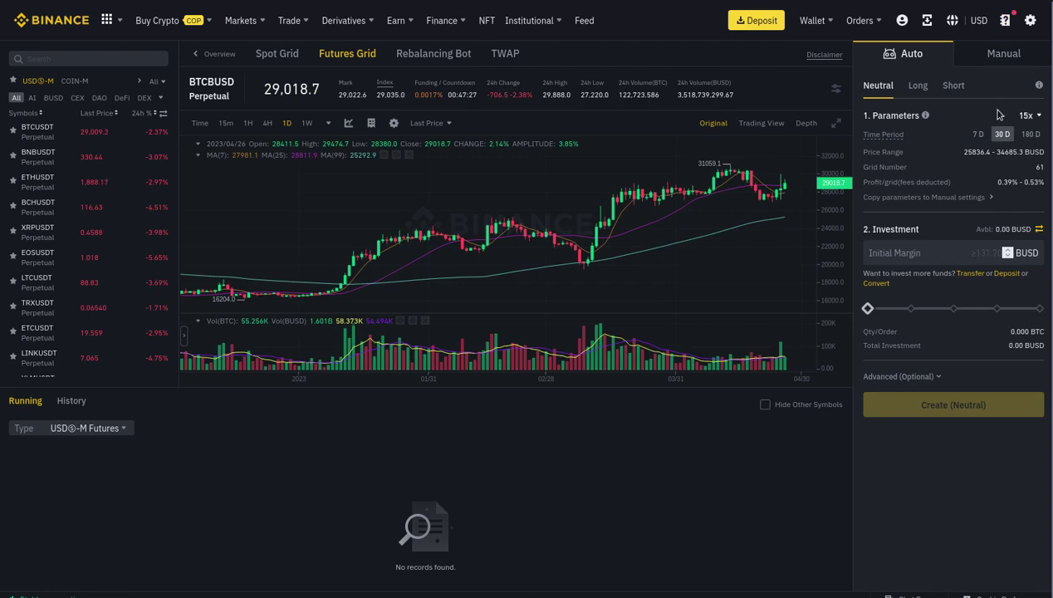
Start a screenshot with the desktop capture tool and select nearly the whole Futures Grid page as its area.
{"action": "mouse_move", "coordinate": [728, 591]}
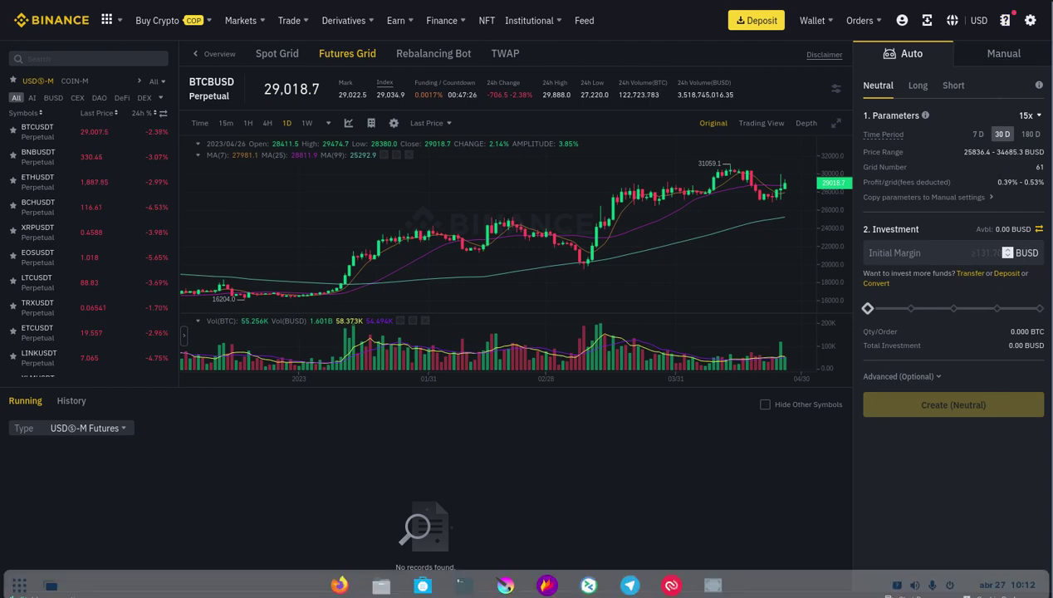
{"action": "right_click", "coordinate": [549, 588]}
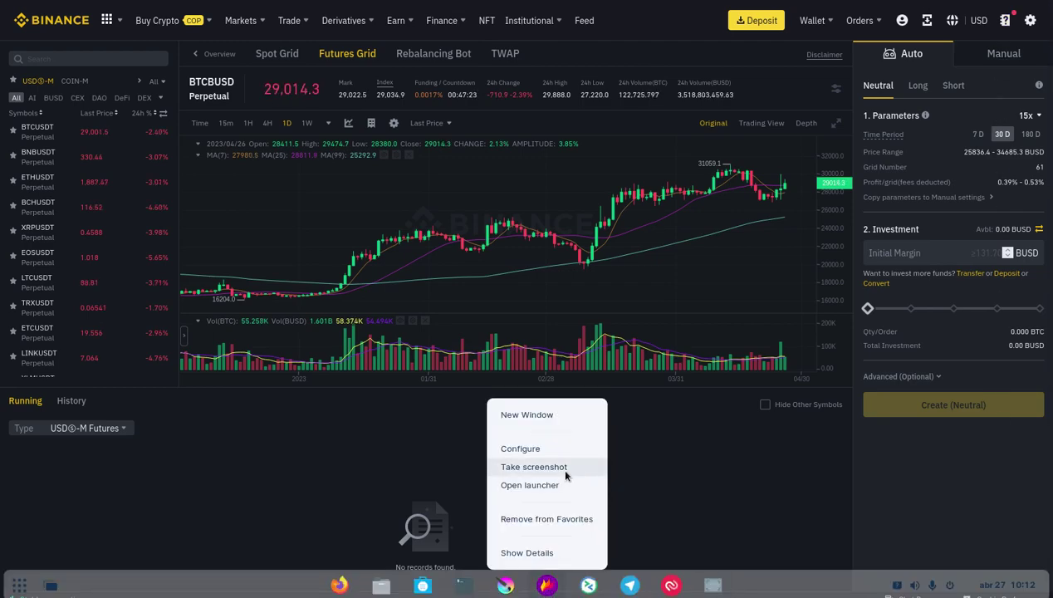
{"action": "left_click", "coordinate": [565, 472]}
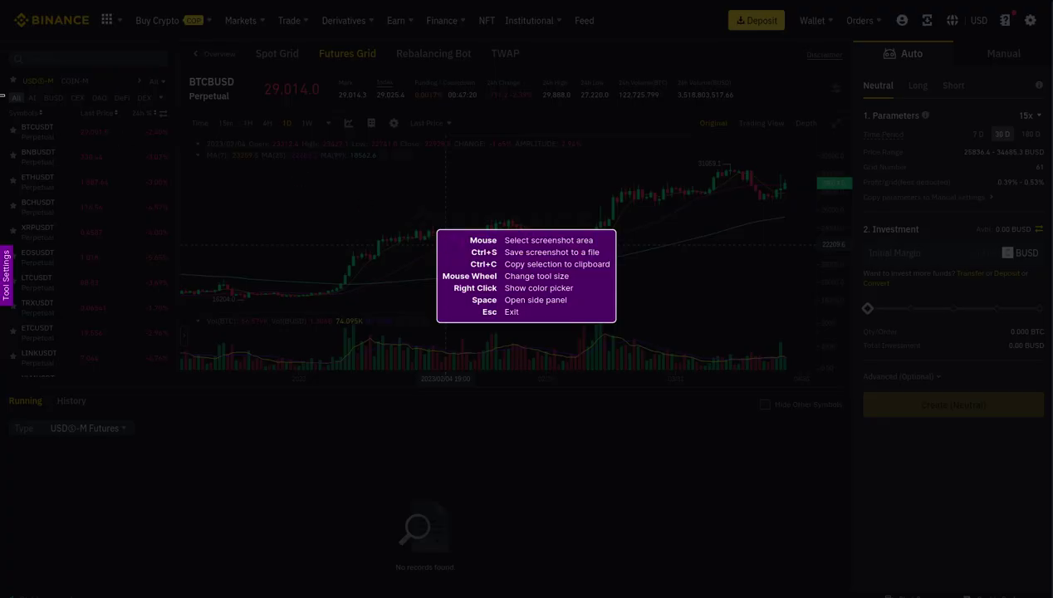
{"action": "left_click_drag", "start_coordinate": [2, 2], "coordinate": [1048, 588]}
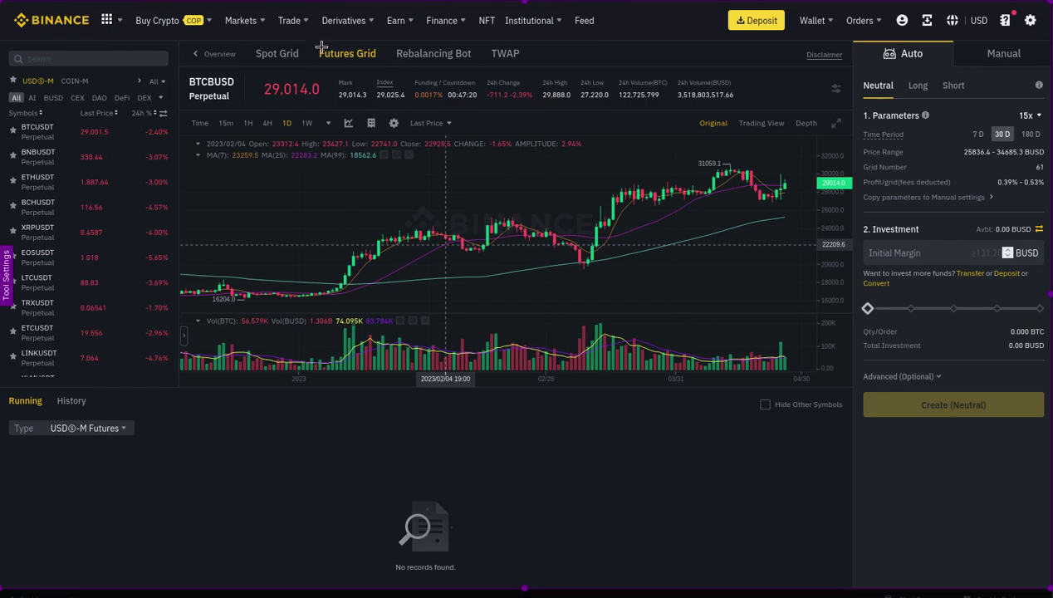
Mark the Futures Grid heading, the Auto, Manual, Neutral, Long, Short and leverage options, and the parameter rows with boxes on the capture.
{"action": "left_click_drag", "start_coordinate": [315, 52], "coordinate": [384, 62]}
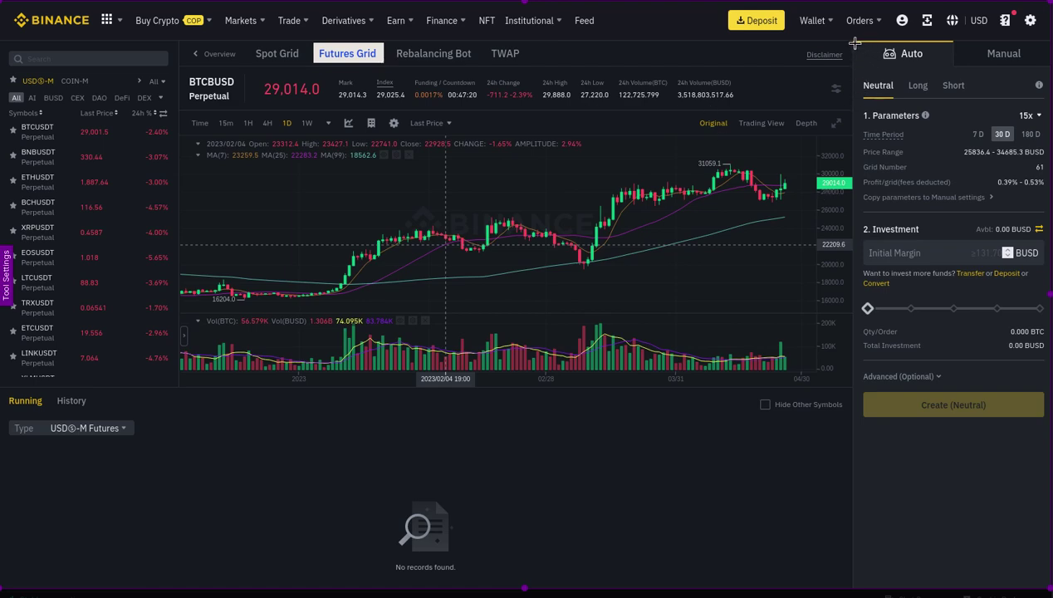
{"action": "left_click_drag", "start_coordinate": [870, 62], "coordinate": [955, 64]}
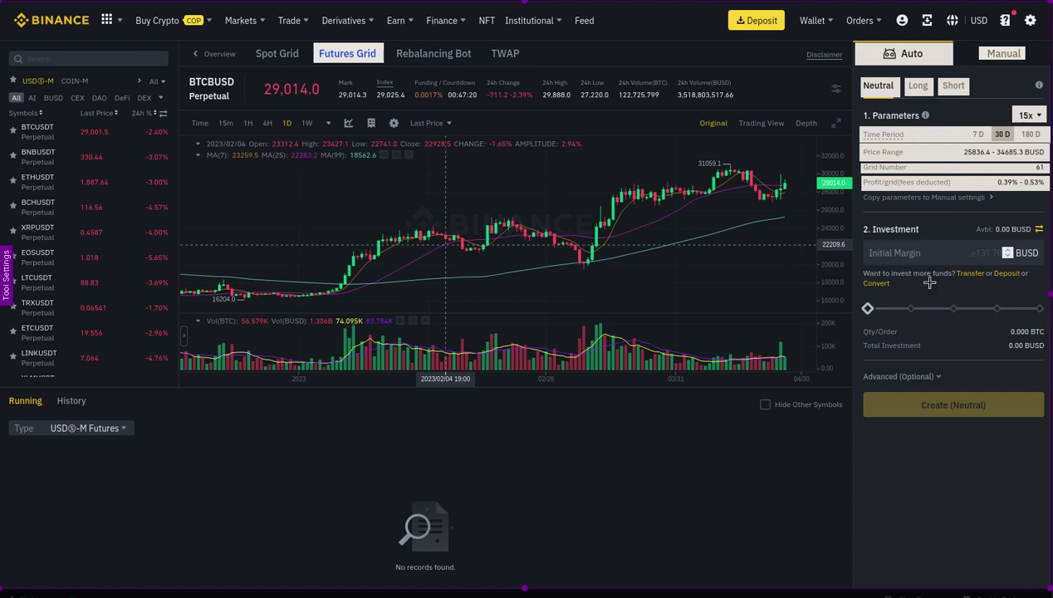
{"action": "left_click", "coordinate": [980, 252]}
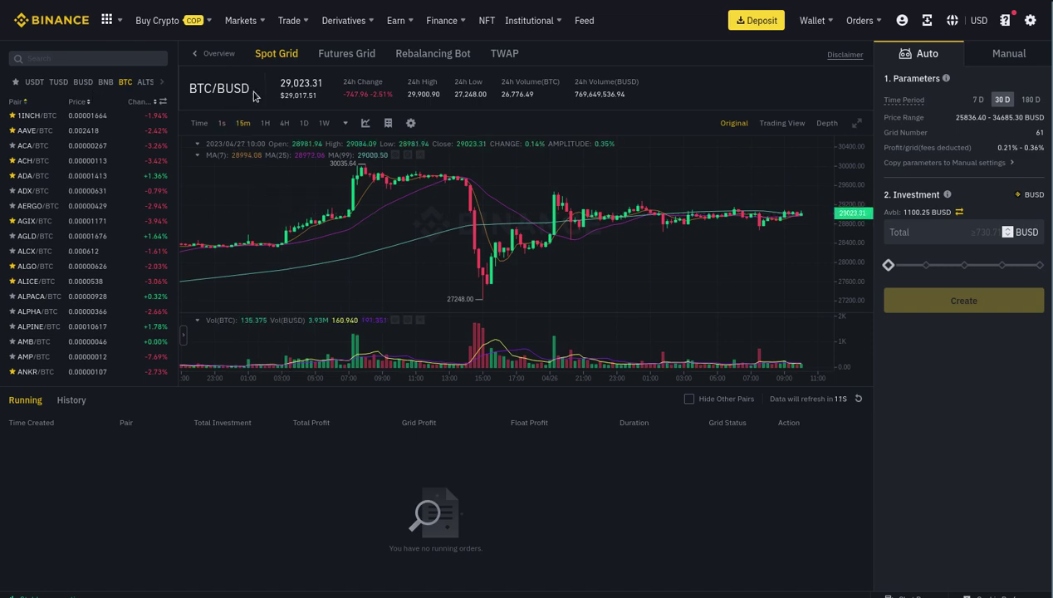
Compare the 7 D, 30 D and 180 D automatic parameters for the BTC/BUSD Spot Grid and copy the 180 D set to the manual settings.
{"action": "left_click_drag", "start_coordinate": [253, 96], "coordinate": [186, 89]}
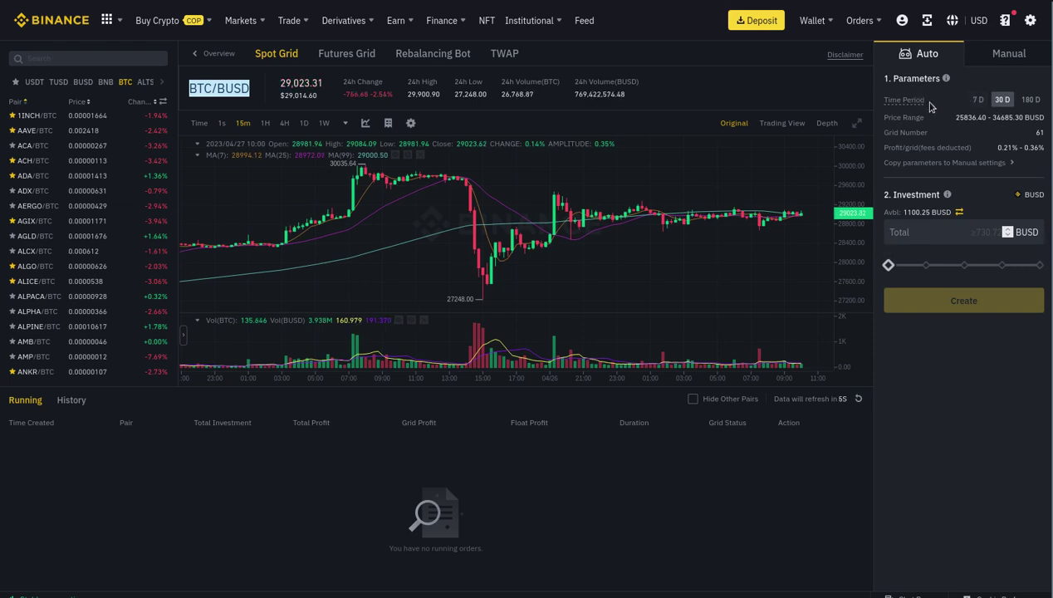
{"action": "left_click", "coordinate": [978, 101]}
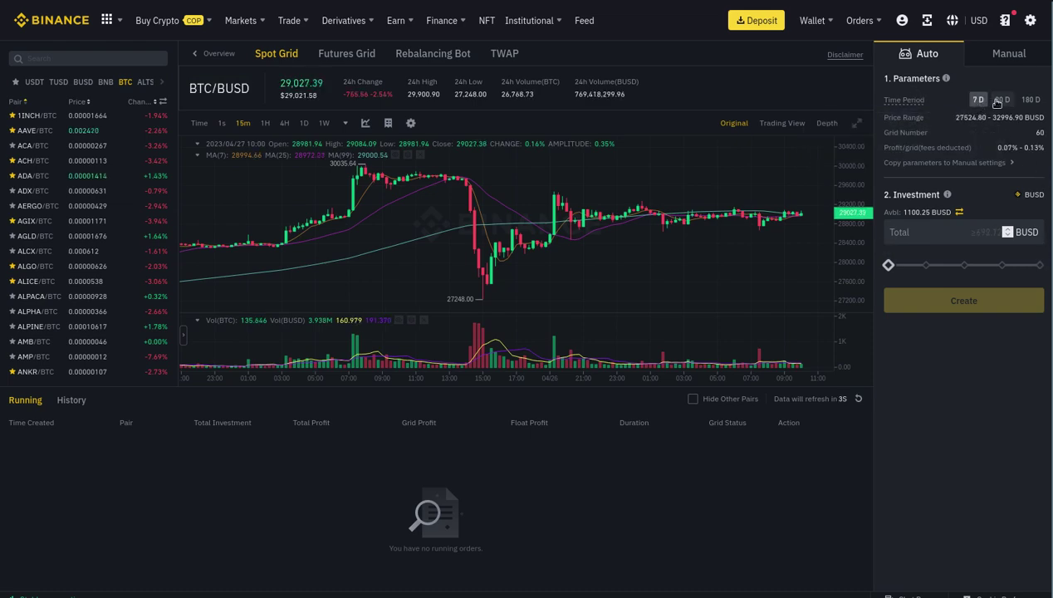
{"action": "left_click", "coordinate": [1001, 101]}
{"action": "left_click", "coordinate": [1030, 101]}
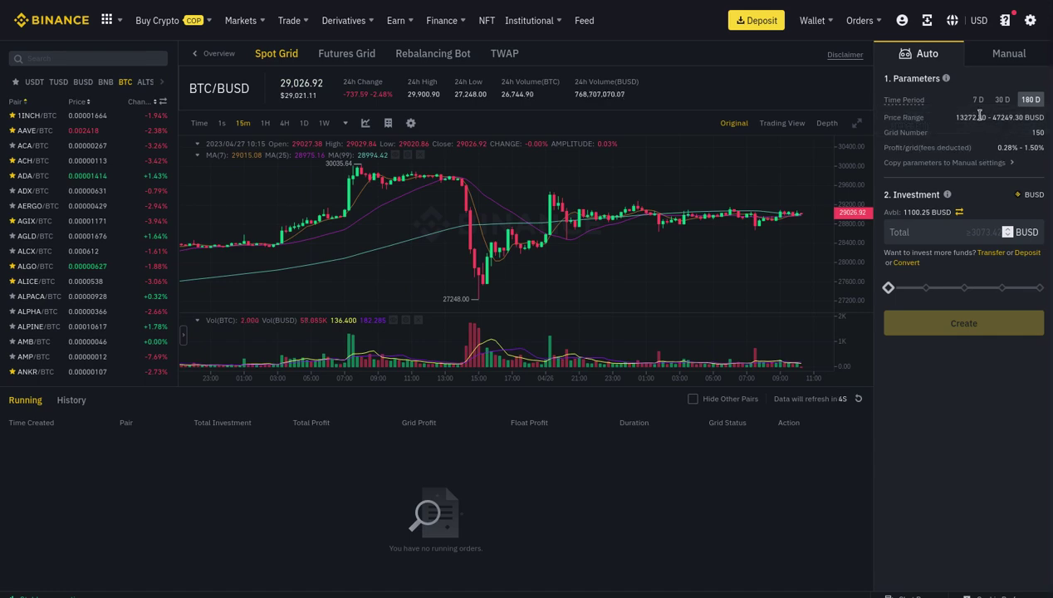
{"action": "left_click", "coordinate": [997, 162]}
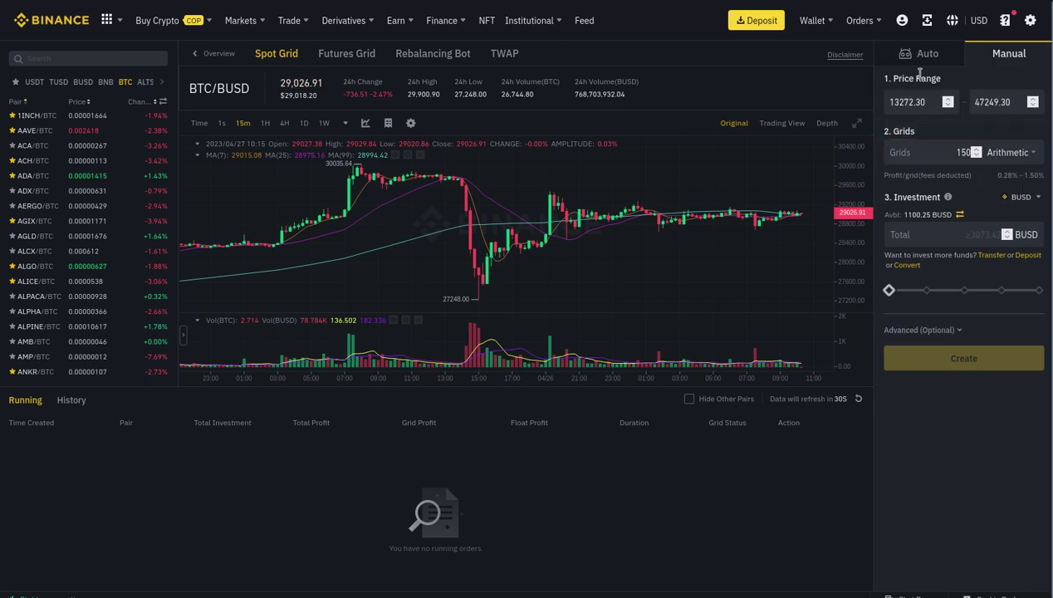
Set the manual Spot Grid price range to a lower limit of 15000 and an upper limit of 35000.
{"action": "left_click", "coordinate": [916, 100]}
{"action": "left_click_drag", "start_coordinate": [922, 101], "coordinate": [883, 107]}
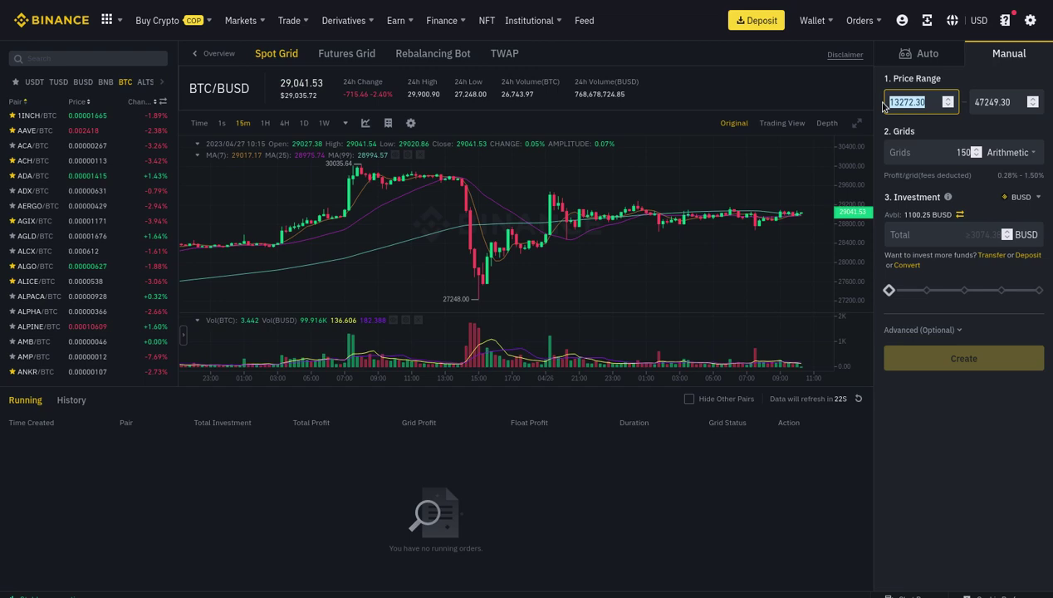
{"action": "type", "text": "15000"}
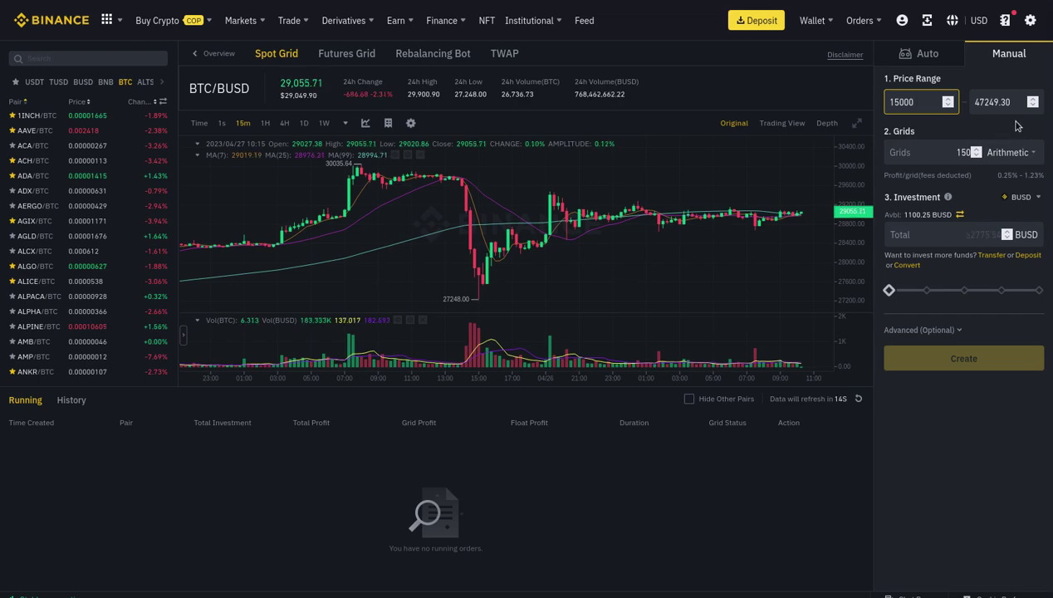
{"action": "left_click_drag", "start_coordinate": [1005, 102], "coordinate": [963, 103]}
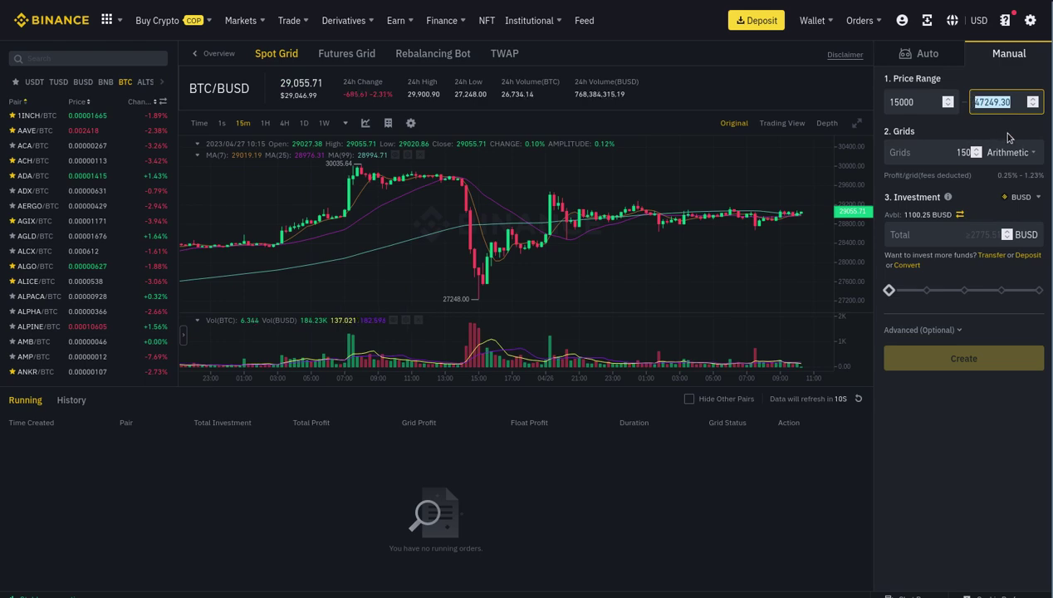
{"action": "type", "text": "350"}
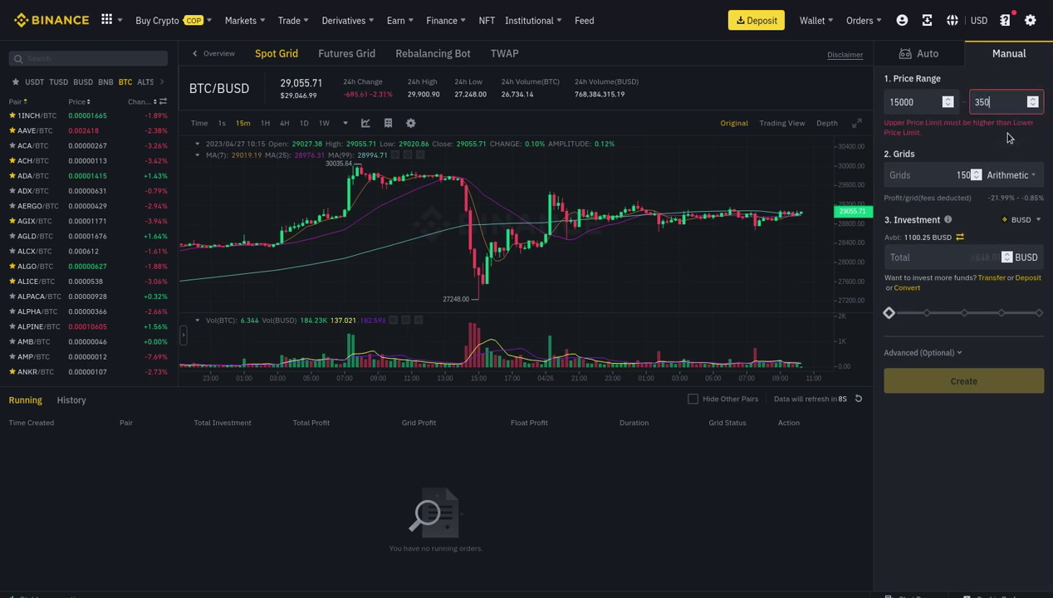
{"action": "type", "text": "00"}
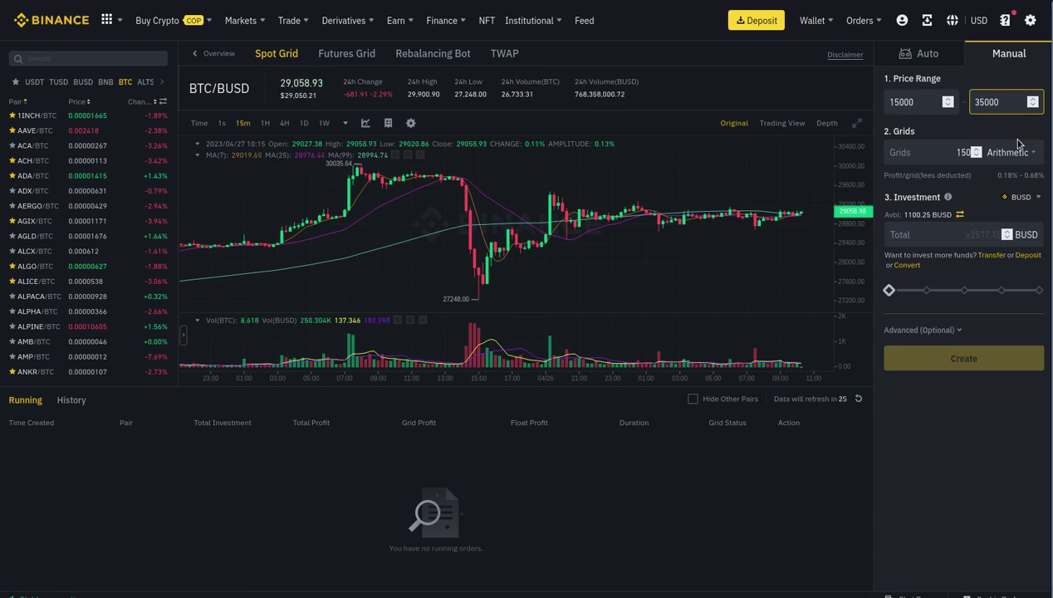
Set the number of grids to 50 and check the resulting profit per grid.
{"action": "left_click_drag", "start_coordinate": [949, 152], "coordinate": [975, 158]}
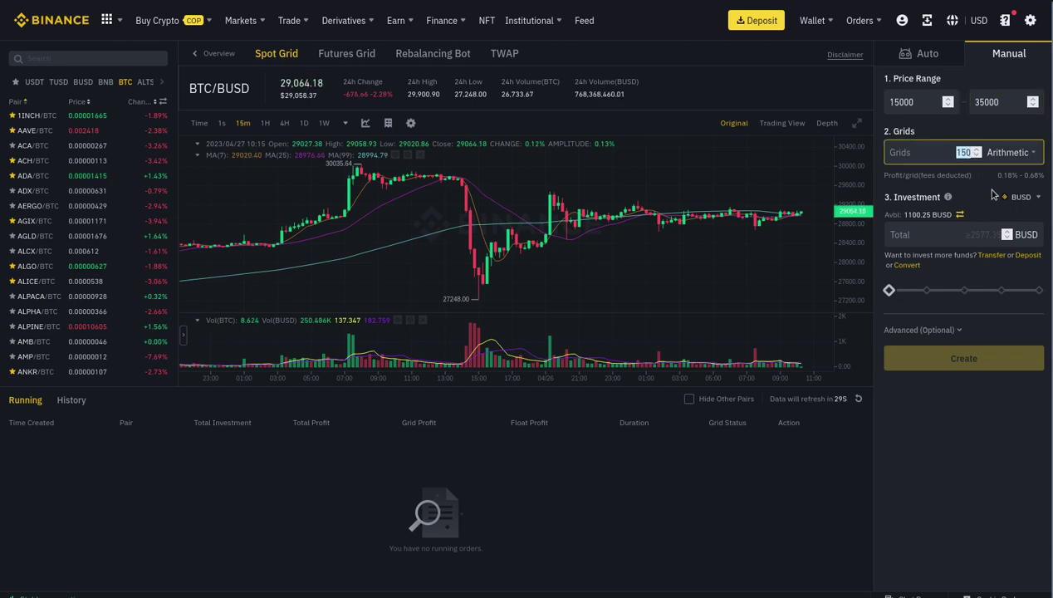
{"action": "type", "text": "50"}
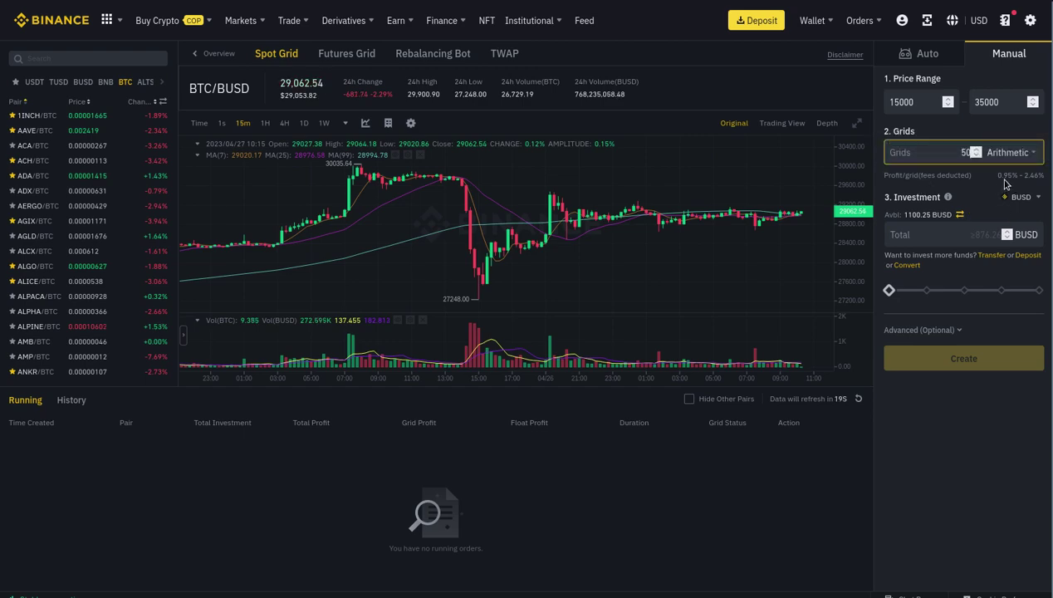
{"action": "left_click_drag", "start_coordinate": [997, 175], "coordinate": [1043, 181]}
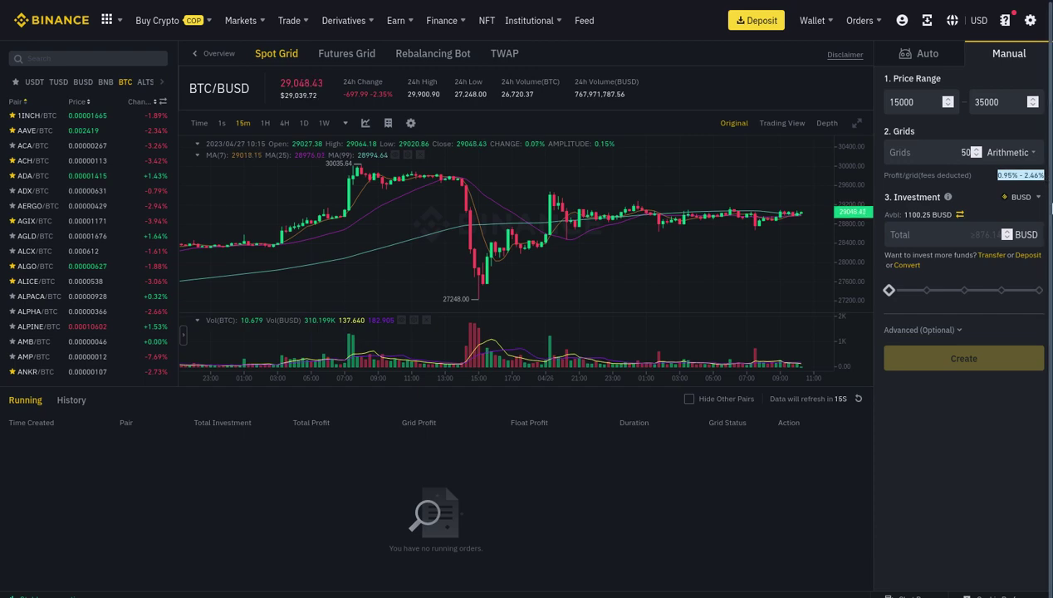
Try a total investment of 500 BUSD for the grid bot and check the minimum amount required.
{"action": "left_click", "coordinate": [984, 232]}
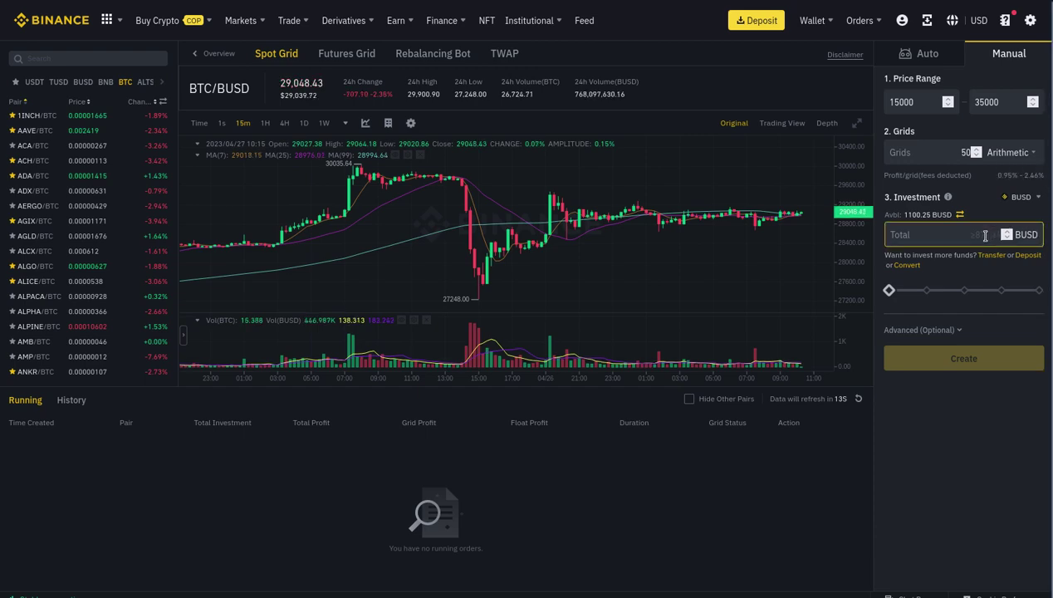
{"action": "type", "text": "500"}
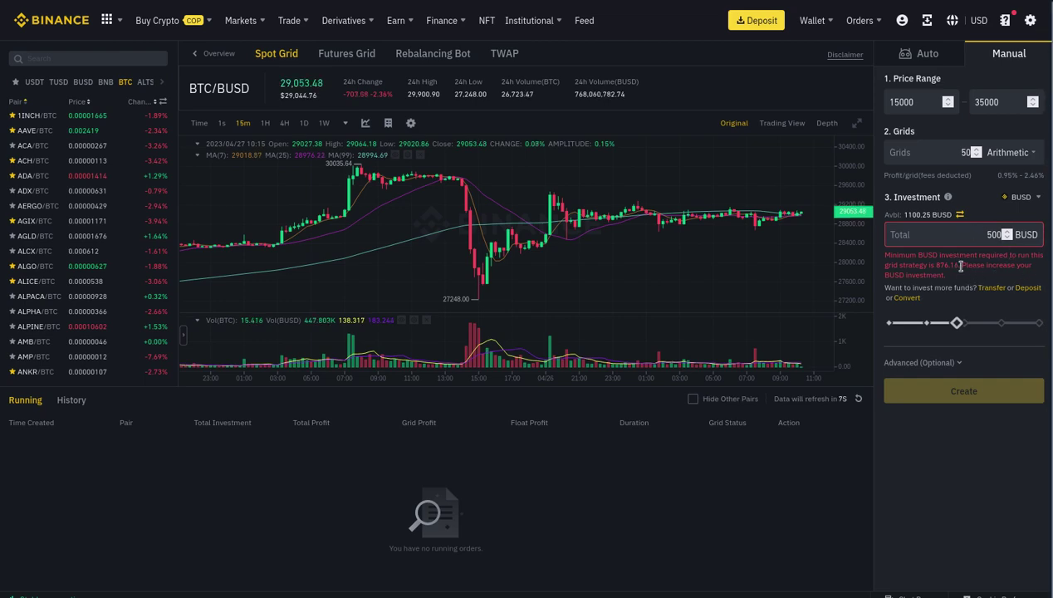
{"action": "left_click_drag", "start_coordinate": [961, 266], "coordinate": [934, 266]}
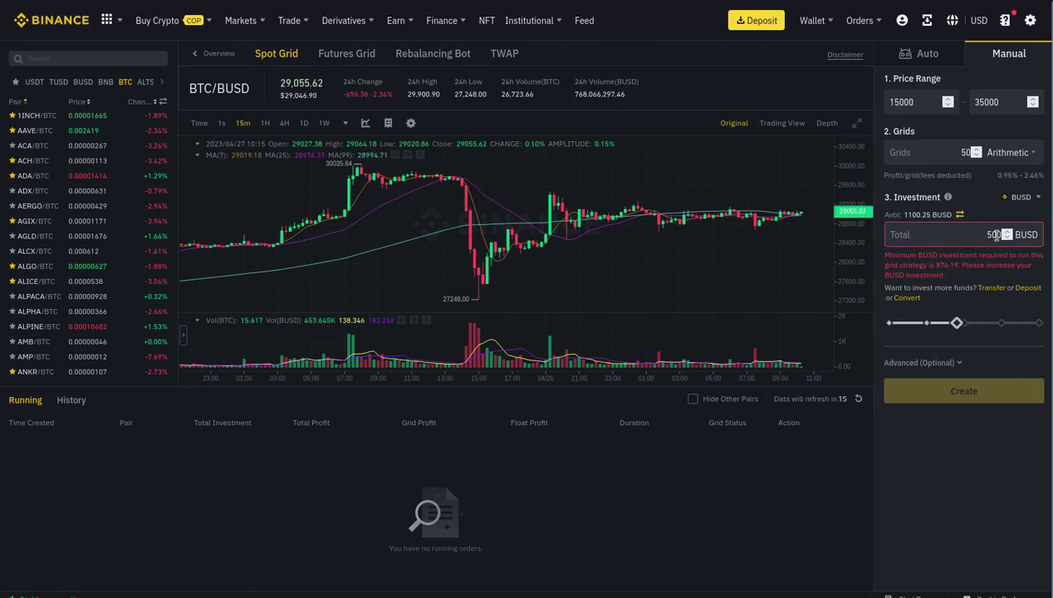
Set the grid bot's total investment to 877 BUSD, clearing the amounts entered before.
{"action": "left_click_drag", "start_coordinate": [973, 236], "coordinate": [1010, 236]}
{"action": "key", "text": "ctrl+v"}
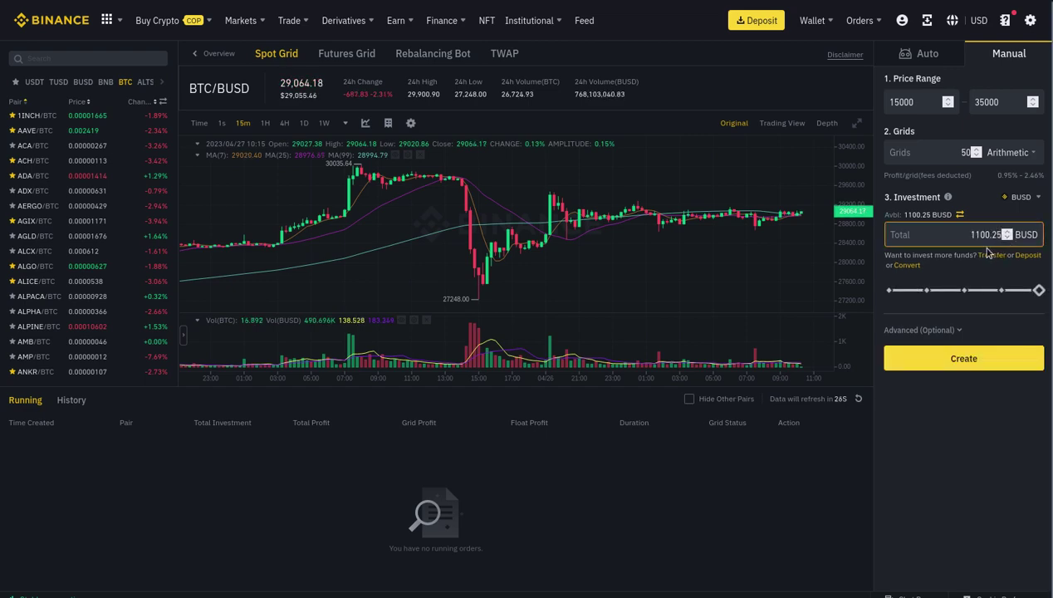
{"action": "key", "text": "BackSpace"}
{"action": "key", "text": "BackSpace"}
{"action": "key", "text": "BackSpace"}
{"action": "key", "text": "BackSpace"}
{"action": "key", "text": "BackSpace"}
{"action": "key", "text": "BackSpace"}
{"action": "key", "text": "BackSpace"}
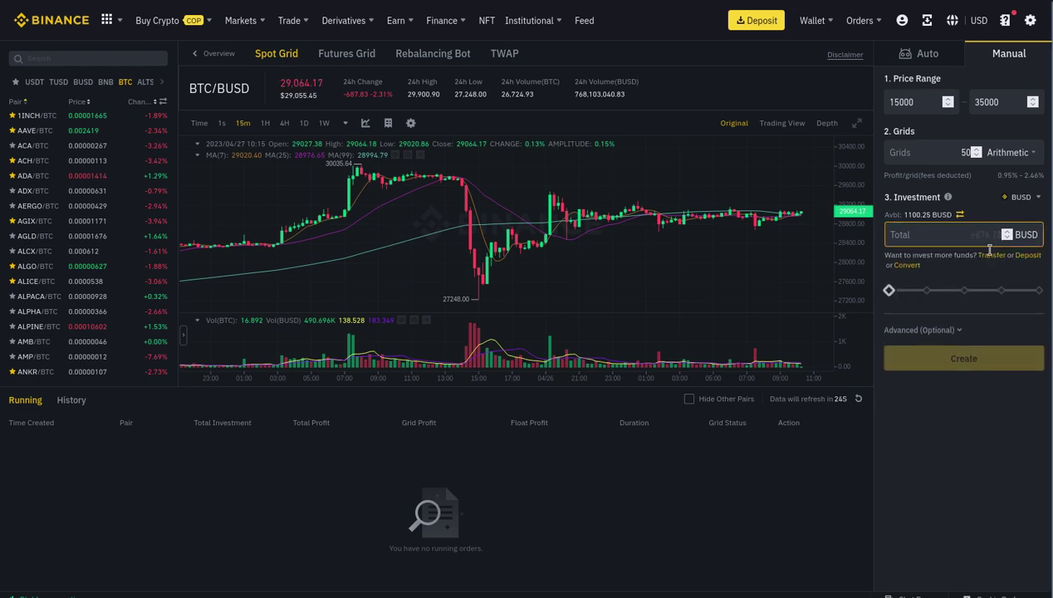
{"action": "type", "text": "877"}
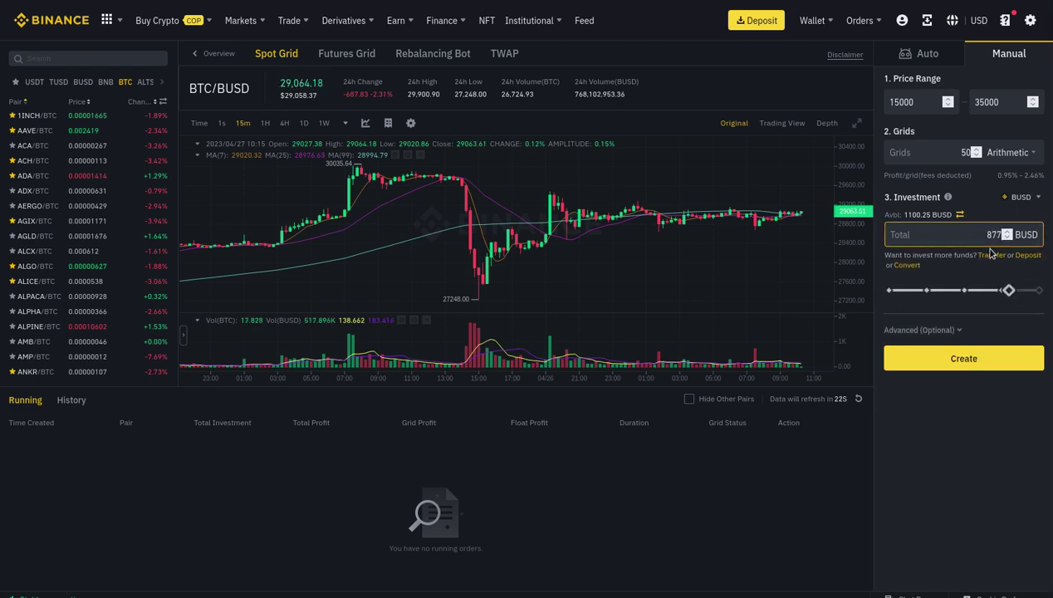
Show the advanced options of the grid bot and disable selling all base coins on stop.
{"action": "left_click", "coordinate": [937, 330]}
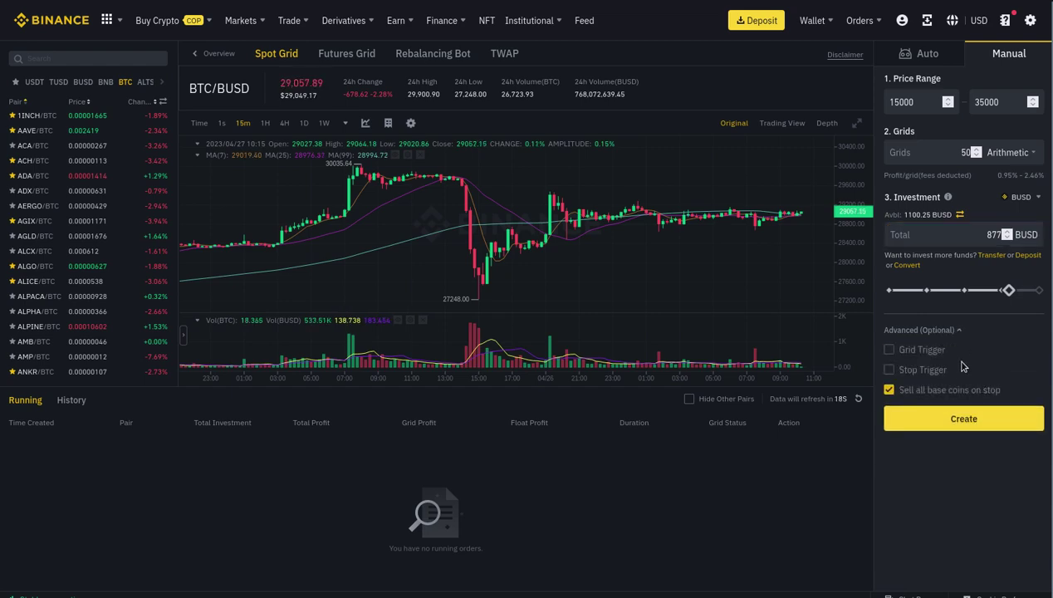
{"action": "mouse_move", "coordinate": [938, 347]}
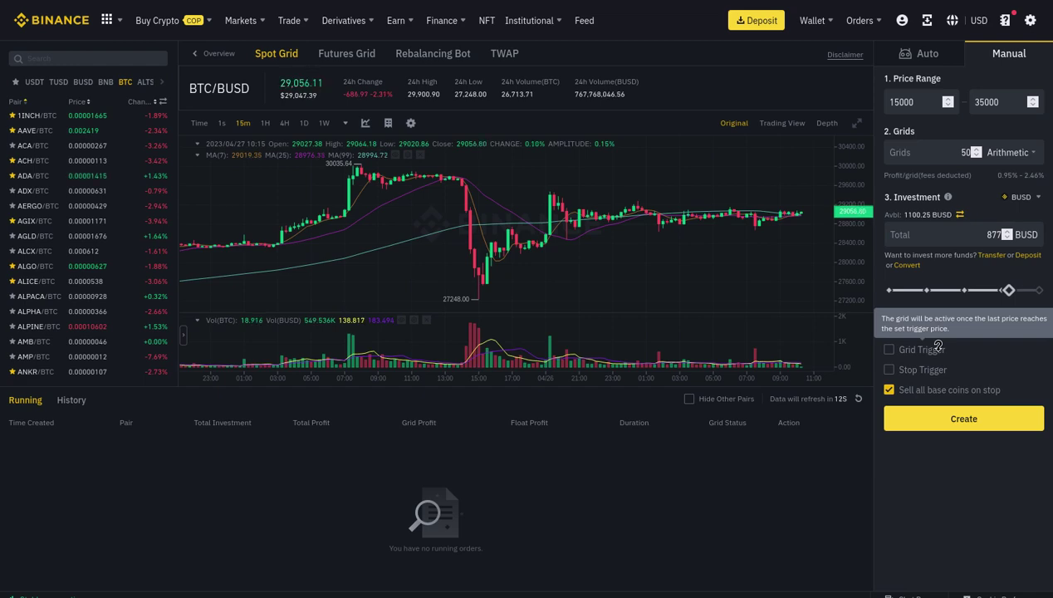
{"action": "left_click", "coordinate": [890, 390]}
Enable the grid trigger with a trigger price of 27000 BUSD.
{"action": "left_click", "coordinate": [889, 350]}
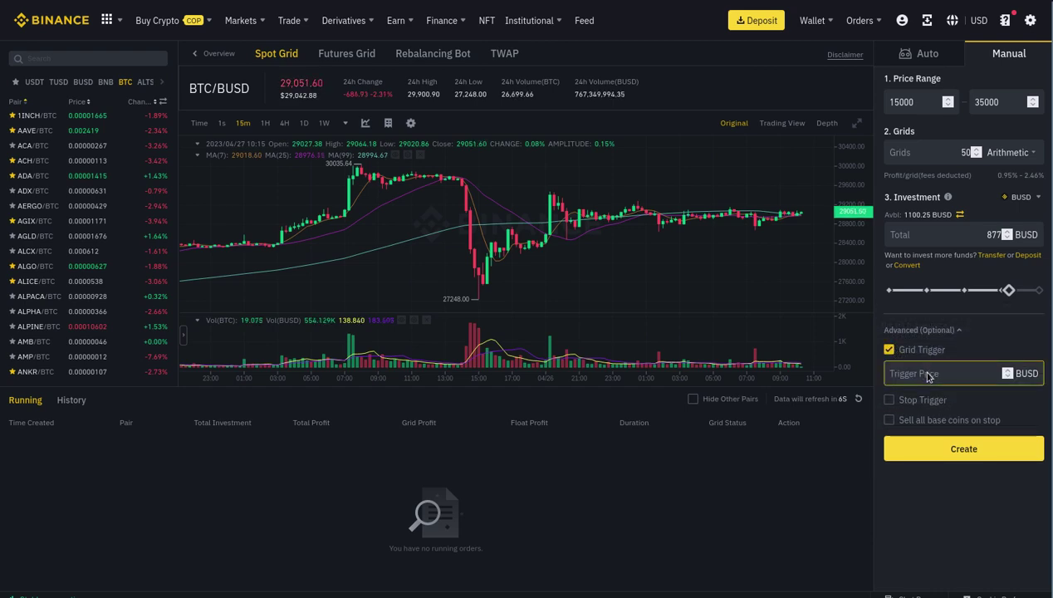
{"action": "left_click", "coordinate": [928, 375]}
{"action": "type", "text": "2700"}
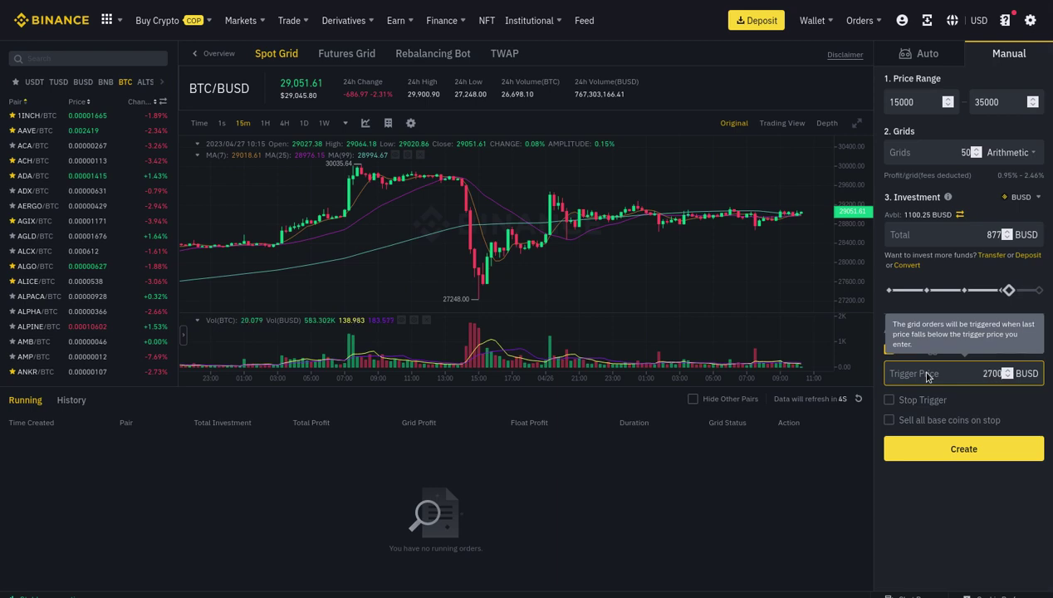
{"action": "type", "text": "0"}
Enable the stop trigger and try stop-loss prices of 35000 and 15000 BUSD.
{"action": "left_click", "coordinate": [890, 401]}
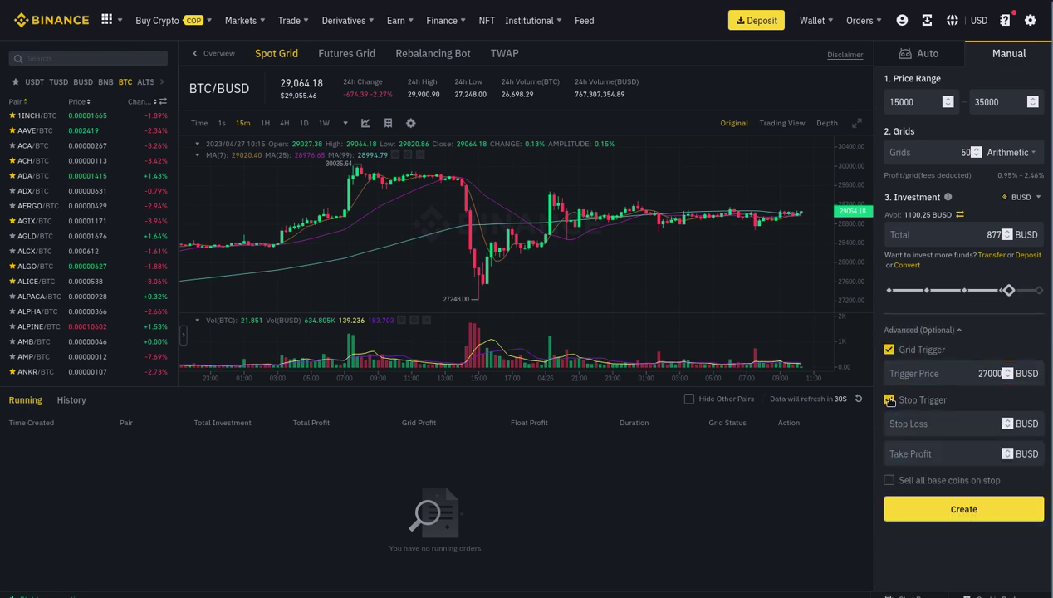
{"action": "left_click", "coordinate": [959, 428]}
{"action": "type", "text": "3"}
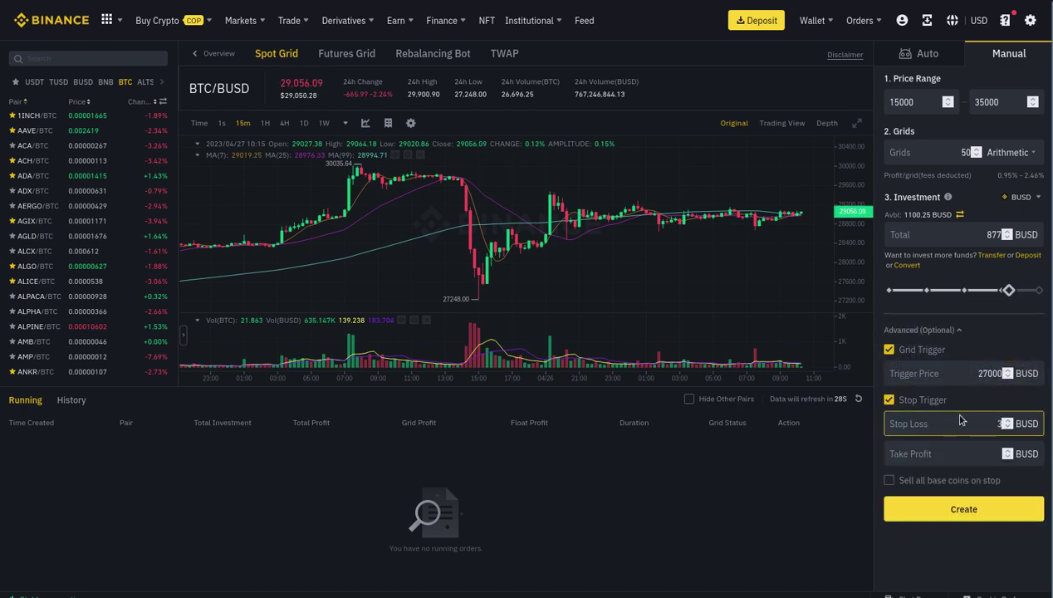
{"action": "type", "text": "5000"}
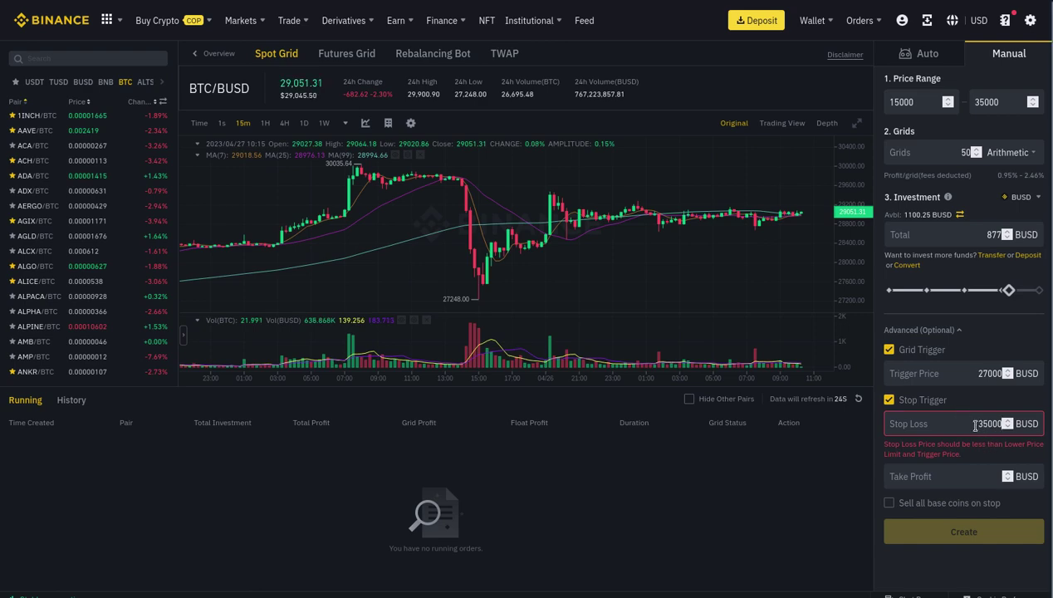
{"action": "left_click_drag", "start_coordinate": [978, 424], "coordinate": [991, 425]}
{"action": "type", "text": "15"}
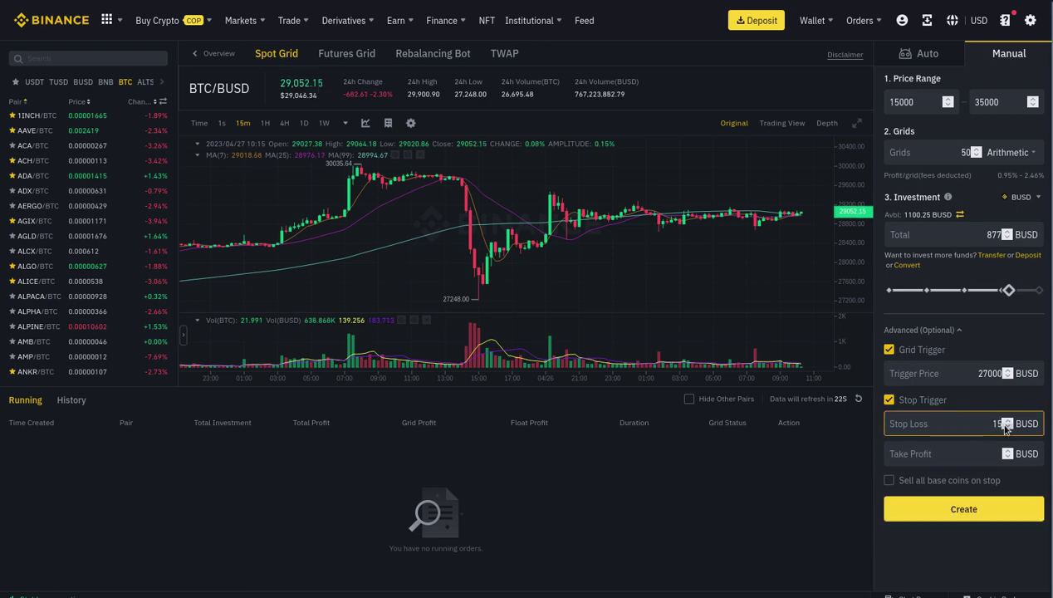
{"action": "type", "text": "000"}
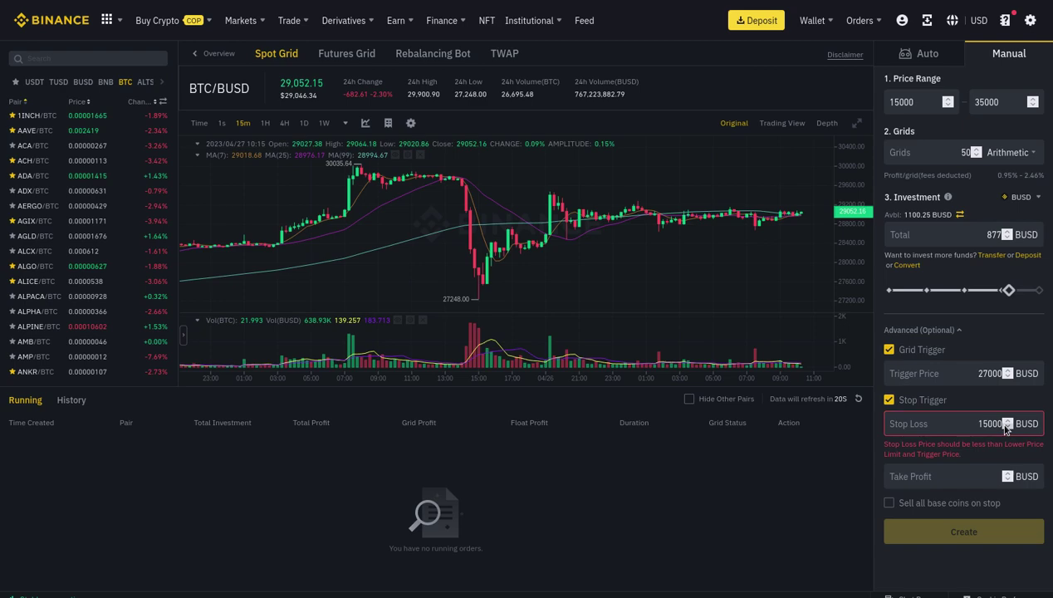
Try stop-loss prices of 28000 and 25000 BUSD in place of the previous entry.
{"action": "left_click_drag", "start_coordinate": [971, 423], "coordinate": [1000, 424]}
{"action": "key", "text": "BackSpace"}
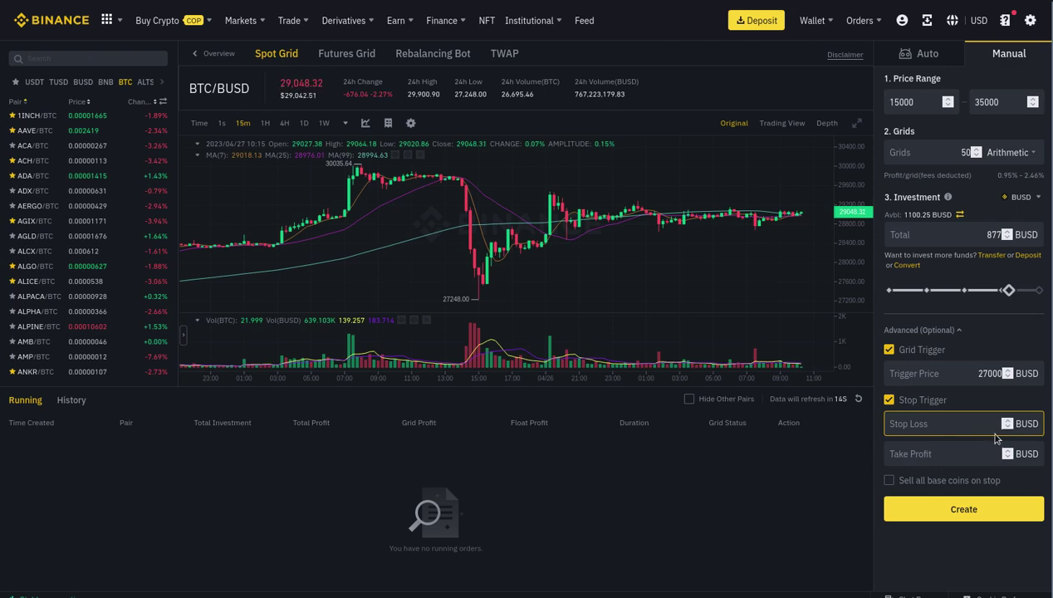
{"action": "type", "text": "28000"}
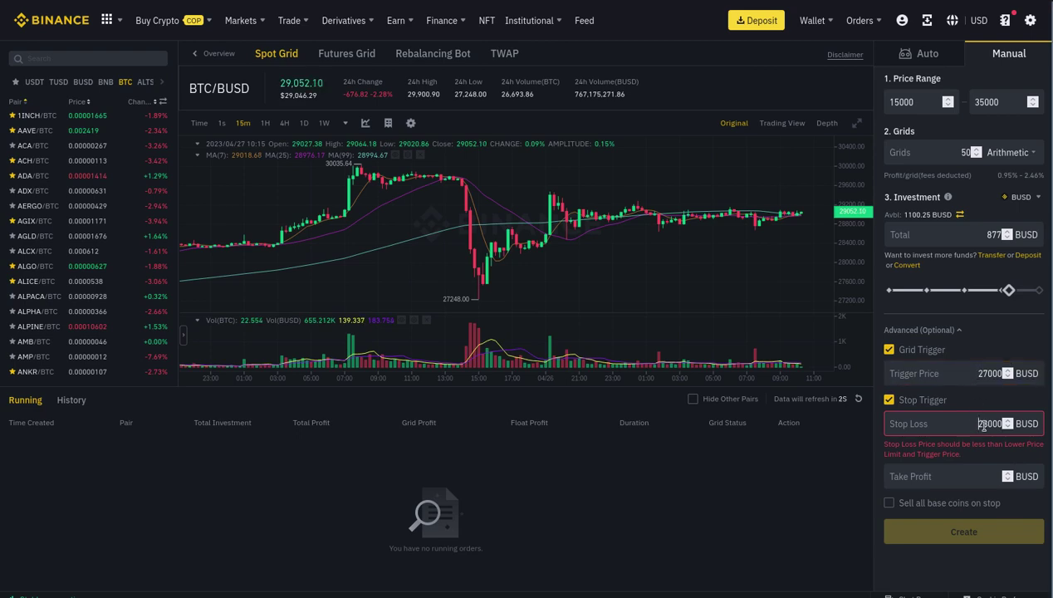
{"action": "left_click_drag", "start_coordinate": [972, 423], "coordinate": [1006, 428]}
{"action": "type", "text": "25"}
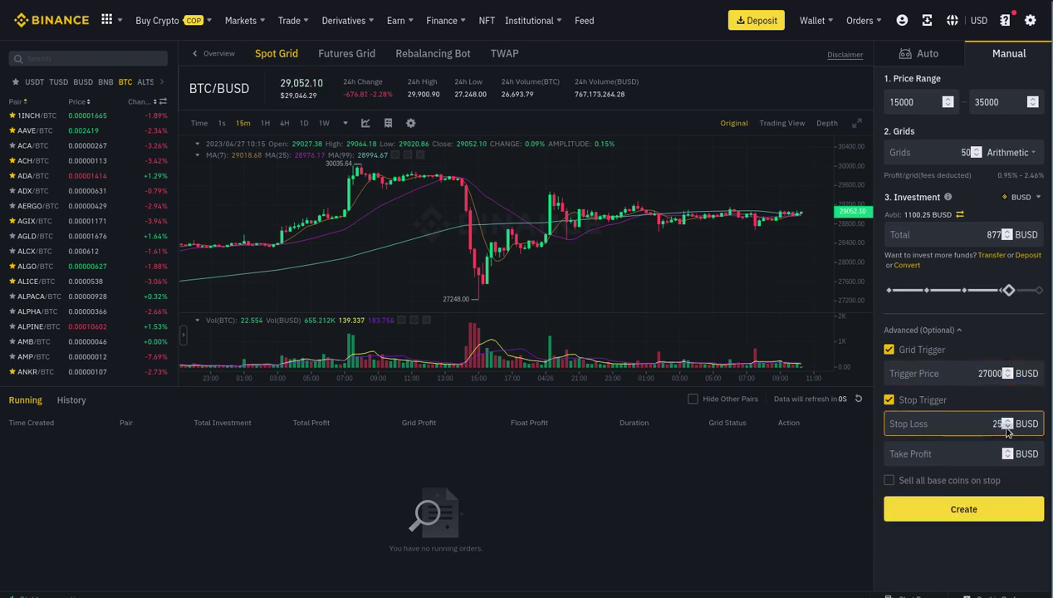
{"action": "type", "text": "000"}
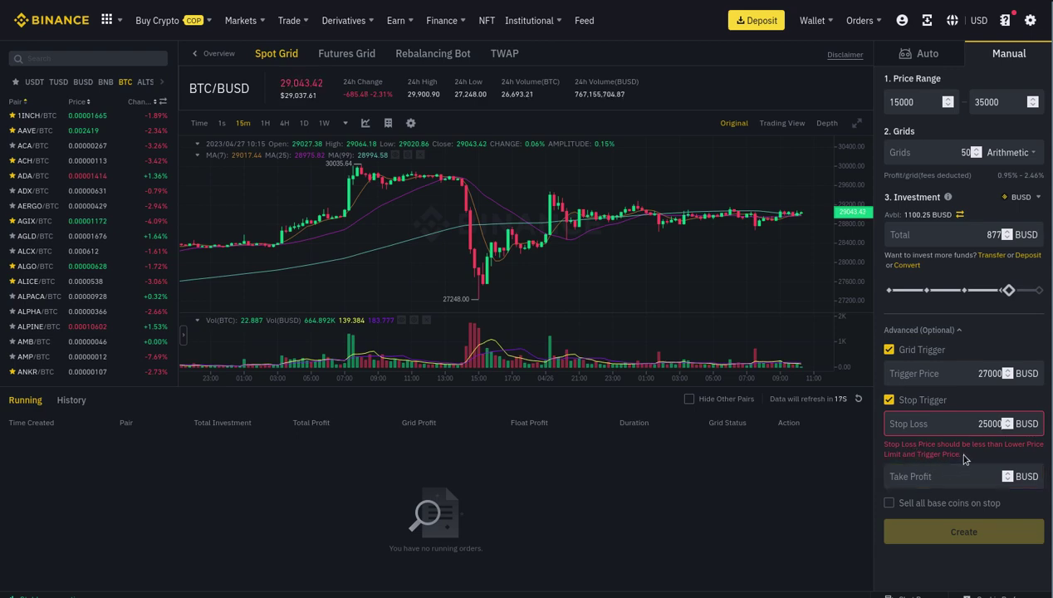
Check the lower limit of the price range and set the stop loss to 14000 BUSD.
{"action": "left_click", "coordinate": [903, 103]}
{"action": "left_click_drag", "start_coordinate": [918, 103], "coordinate": [886, 103]}
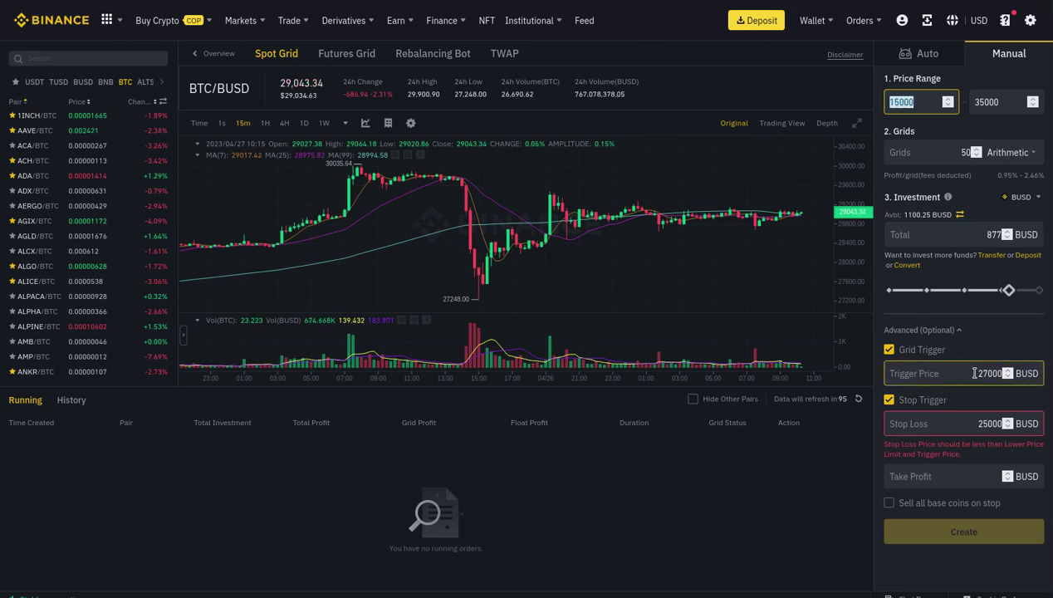
{"action": "left_click_drag", "start_coordinate": [970, 422], "coordinate": [1007, 423]}
{"action": "type", "text": "1400"}
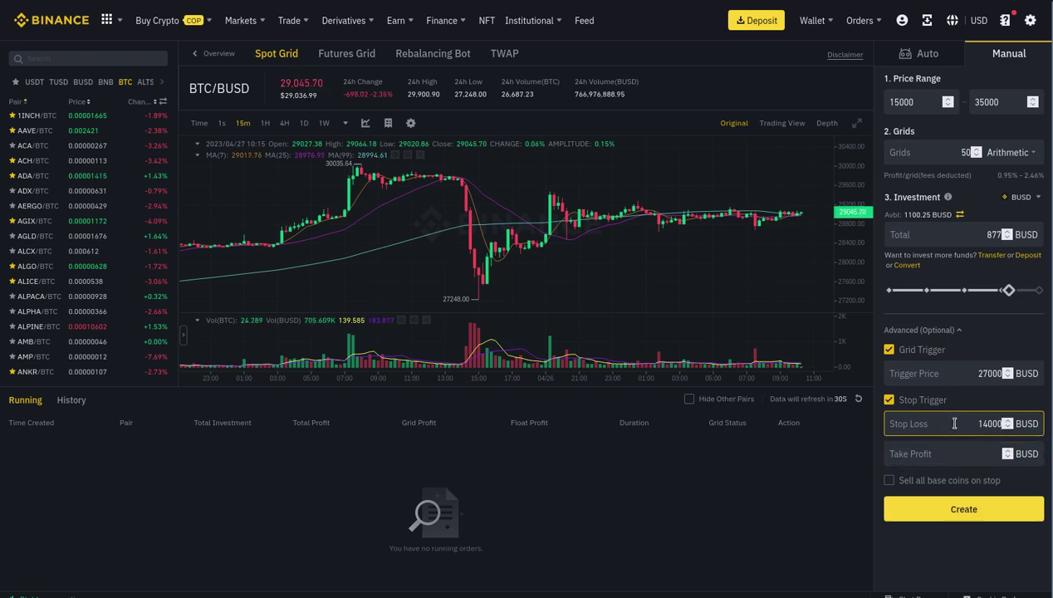
Turn off the stop trigger and the grid trigger, and review the option to sell all base coins on stop.
{"action": "left_click", "coordinate": [890, 401]}
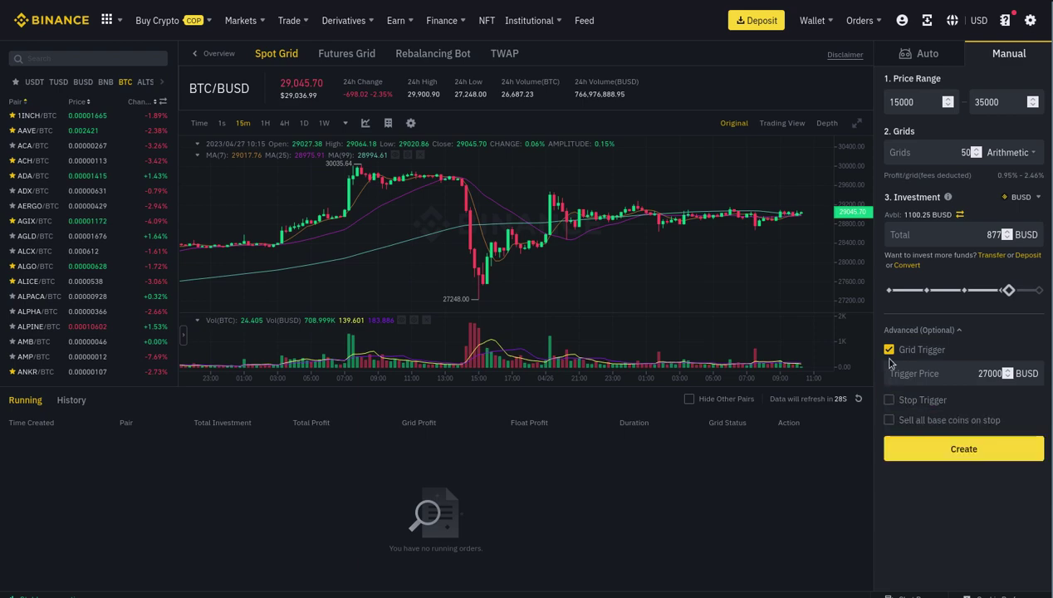
{"action": "left_click", "coordinate": [889, 349]}
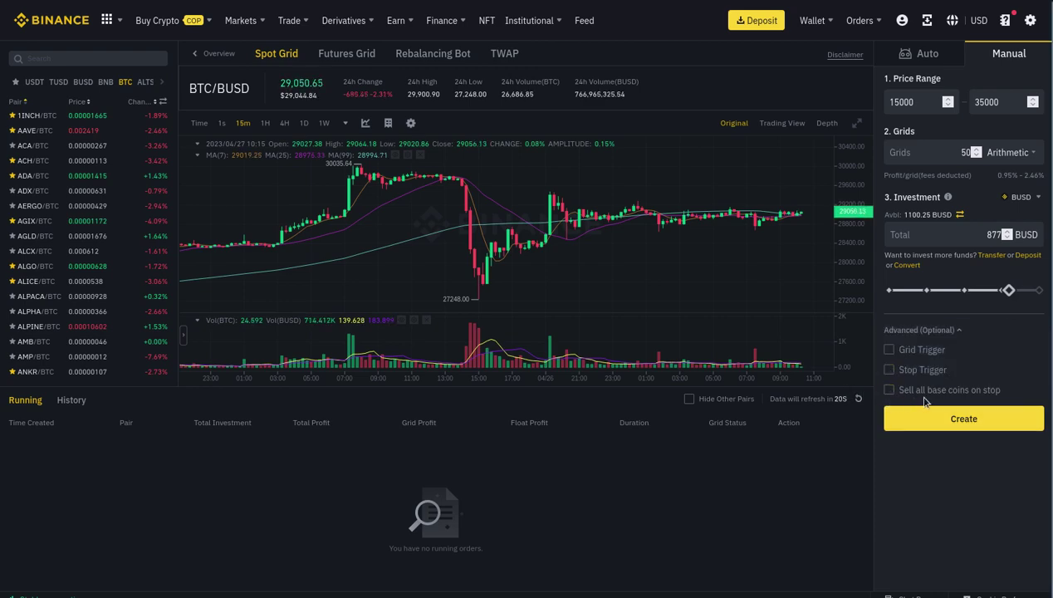
{"action": "left_click", "coordinate": [889, 392]}
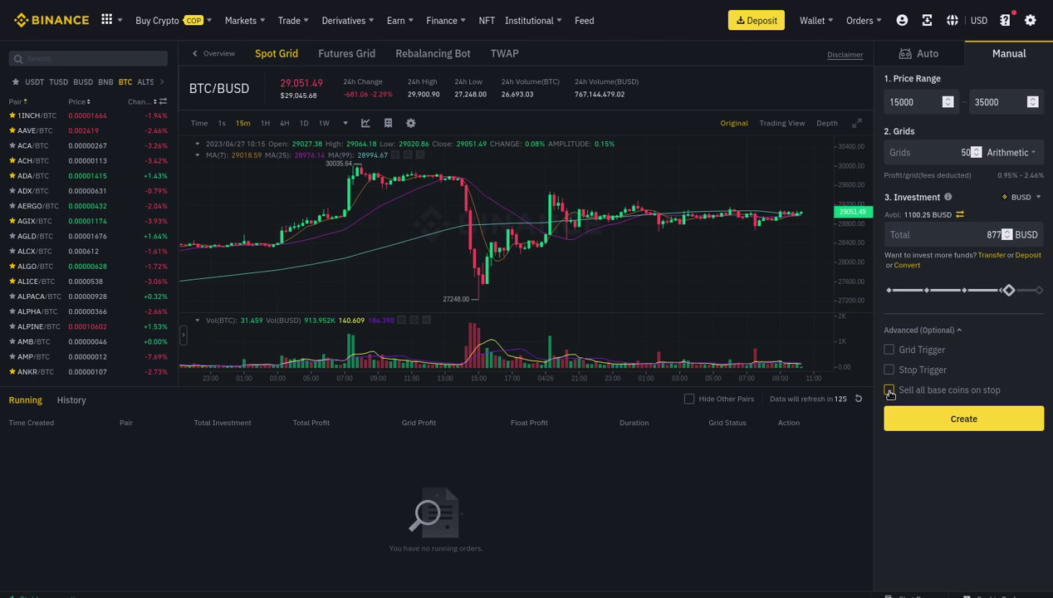
{"action": "mouse_move", "coordinate": [985, 387]}
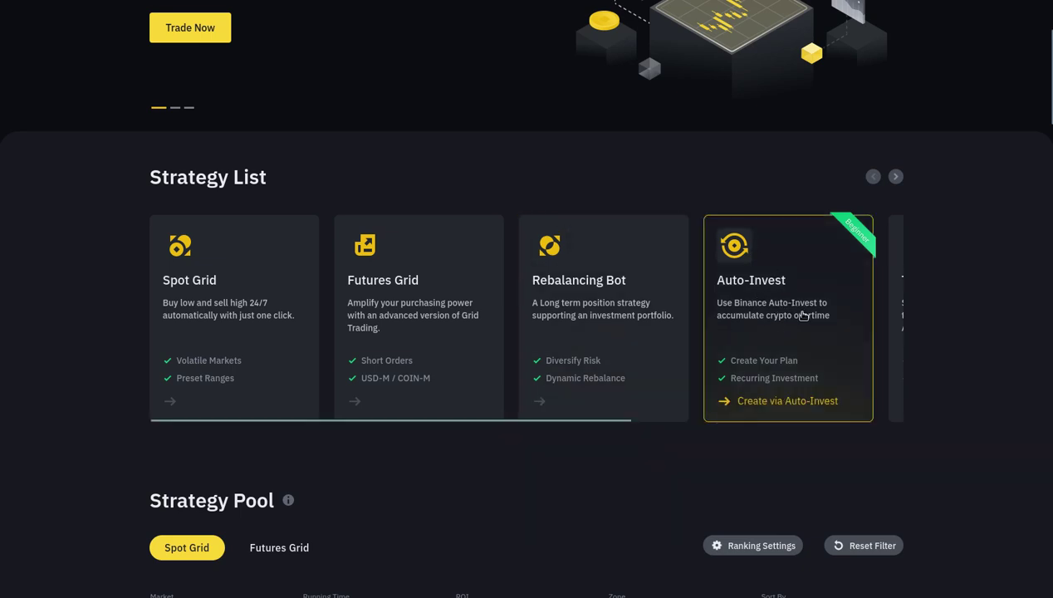
Open the Auto-Invest strategy and look through the ongoing plans and the coins available with their historical ROI.
{"action": "left_click", "coordinate": [803, 316]}
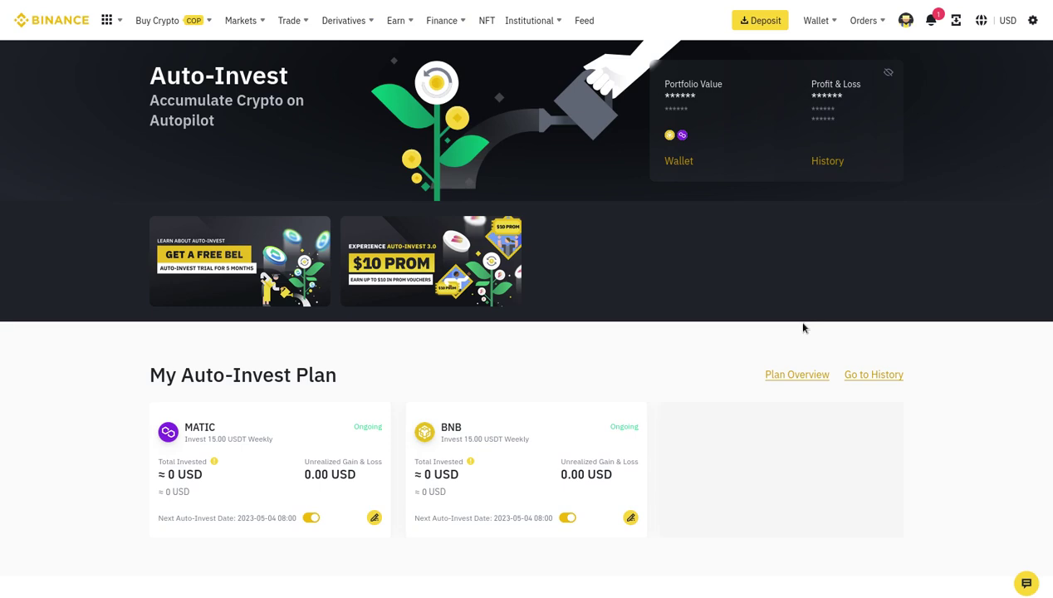
{"action": "scroll", "coordinate": [22, 450], "scroll_direction": "down", "scroll_amount": 3}
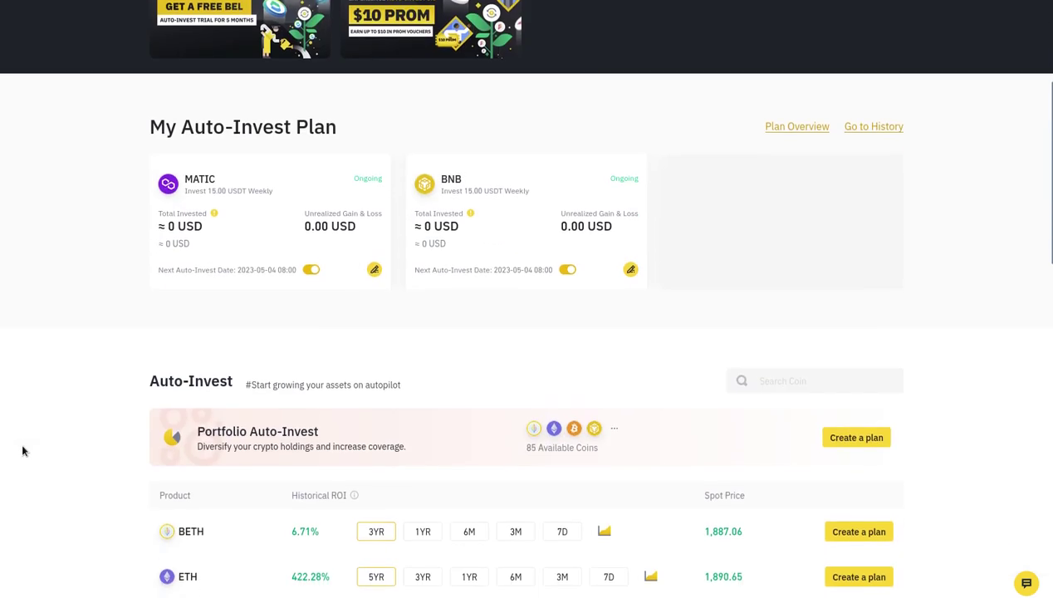
{"action": "scroll", "coordinate": [22, 451], "scroll_direction": "down", "scroll_amount": 1}
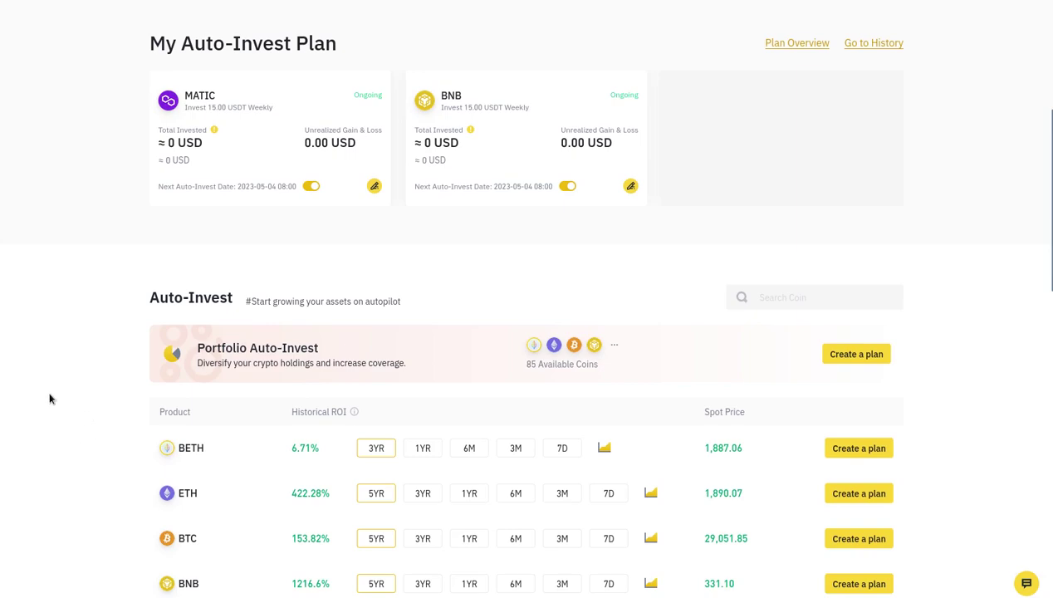
{"action": "scroll", "coordinate": [50, 400], "scroll_direction": "down", "scroll_amount": 2}
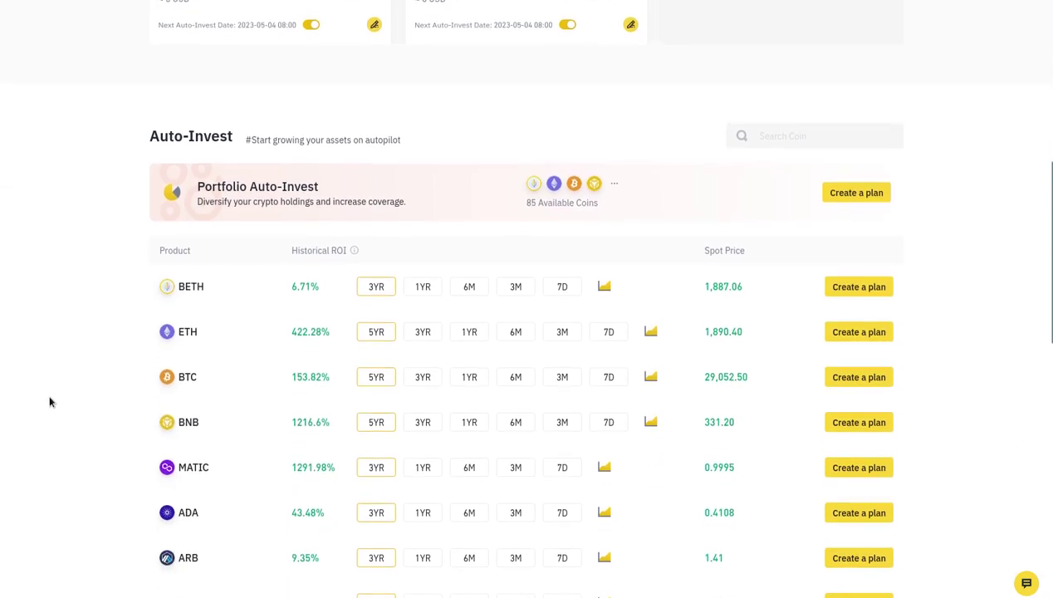
{"action": "scroll", "coordinate": [50, 402], "scroll_direction": "down", "scroll_amount": 1}
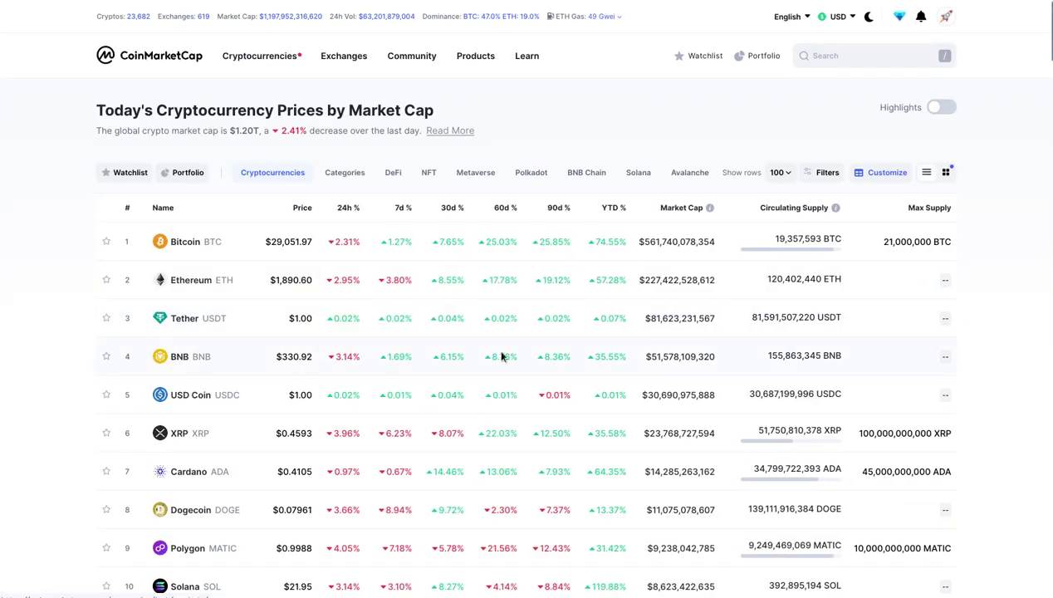
Review CoinMarketCap's cryptocurrency ranking by market cap and the metrics offered for customizing its columns.
{"action": "scroll", "coordinate": [884, 166], "scroll_direction": "down", "scroll_amount": 2}
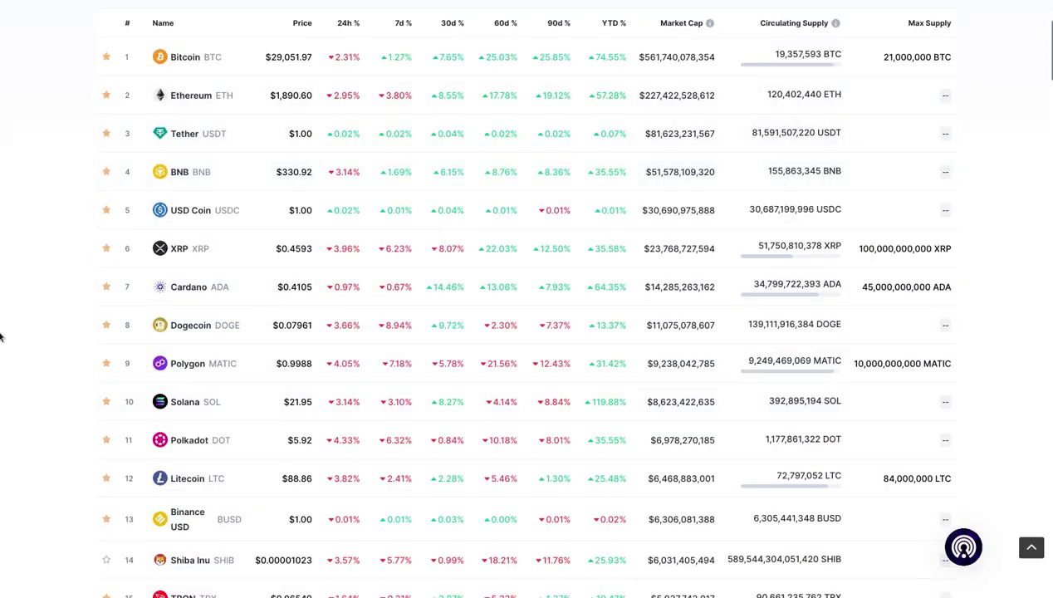
{"action": "scroll", "coordinate": [2, 332], "scroll_direction": "up", "scroll_amount": 2}
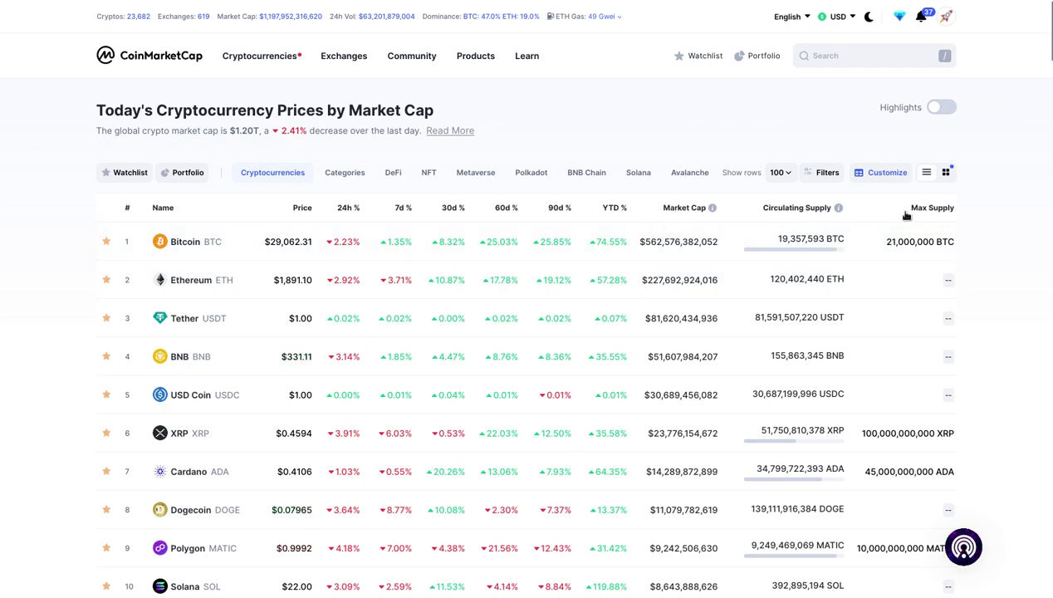
{"action": "left_click", "coordinate": [887, 172]}
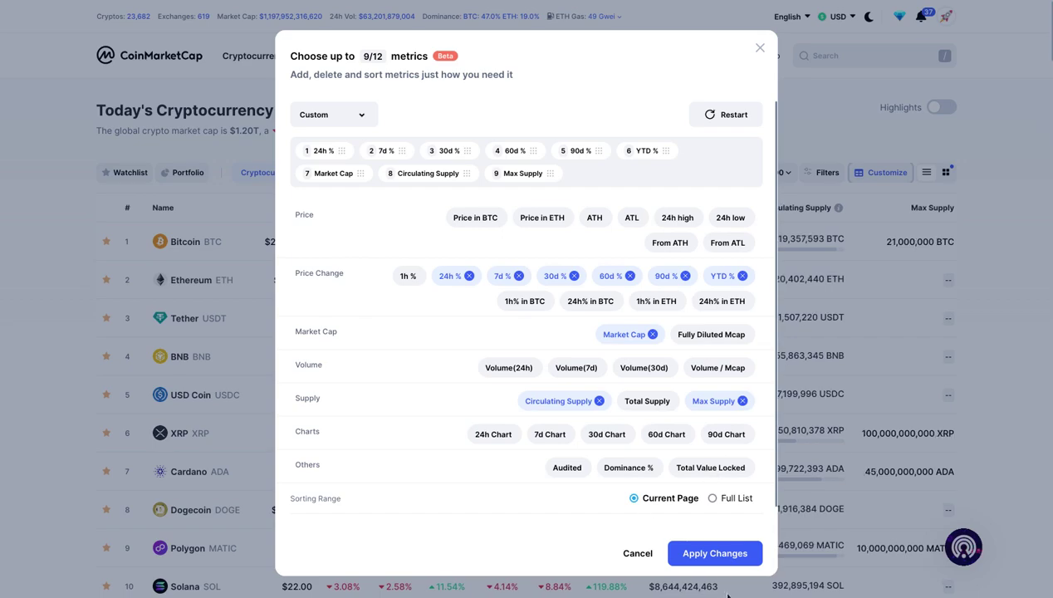
{"action": "left_click", "coordinate": [759, 48]}
{"action": "scroll", "coordinate": [2, 198], "scroll_direction": "down", "scroll_amount": 2}
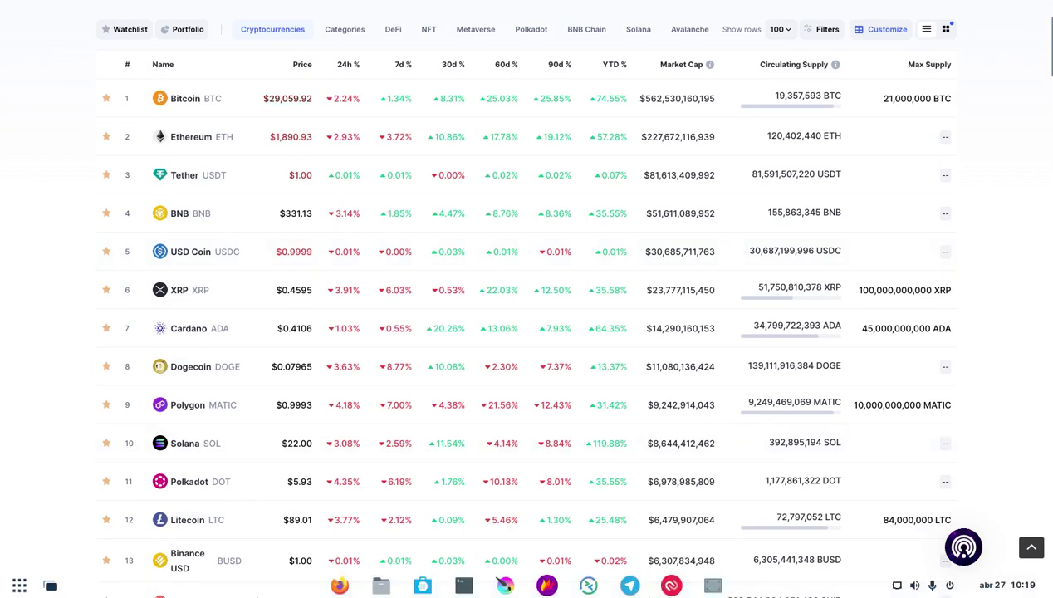
Start a screenshot with Flameshot and select the area covering the whole cryptocurrency table.
{"action": "right_click", "coordinate": [548, 583]}
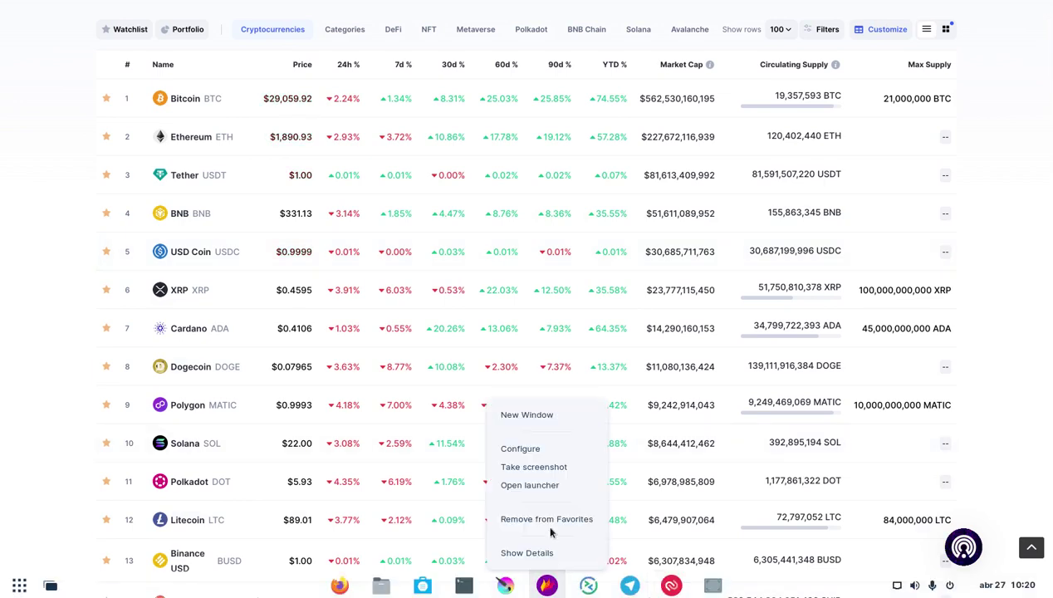
{"action": "left_click", "coordinate": [546, 468]}
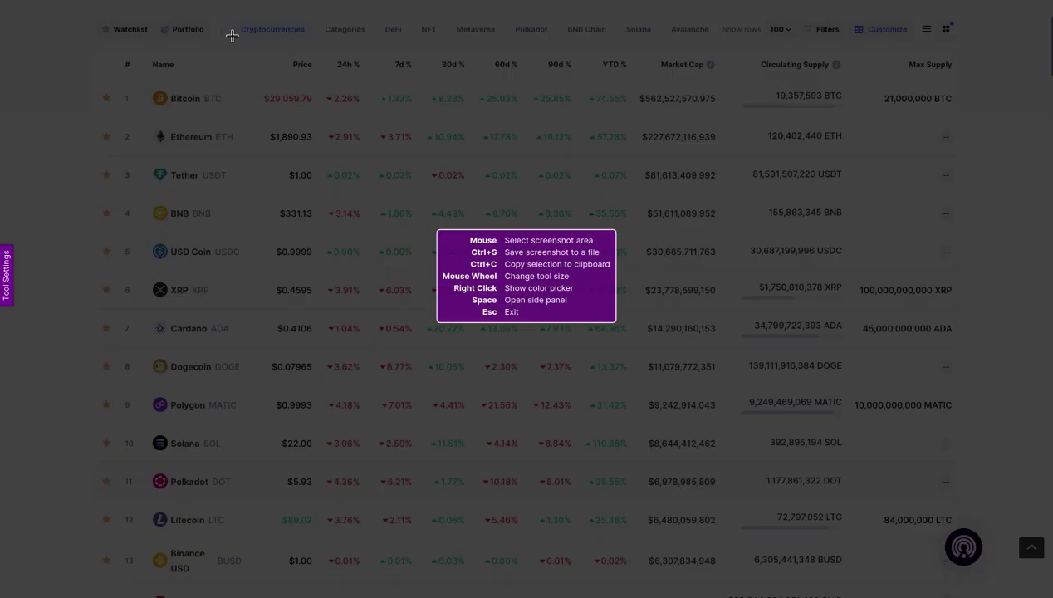
{"action": "left_click_drag", "start_coordinate": [80, 3], "coordinate": [1006, 597]}
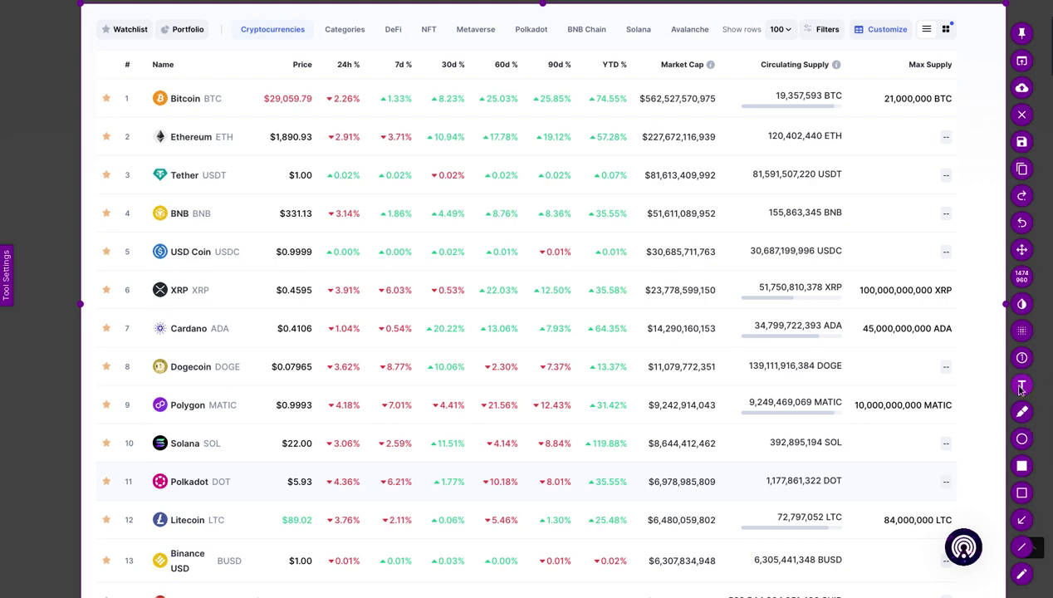
Invert the colours of the Max Supply column and of Bitcoin's price in the screenshot.
{"action": "left_click", "coordinate": [1024, 305]}
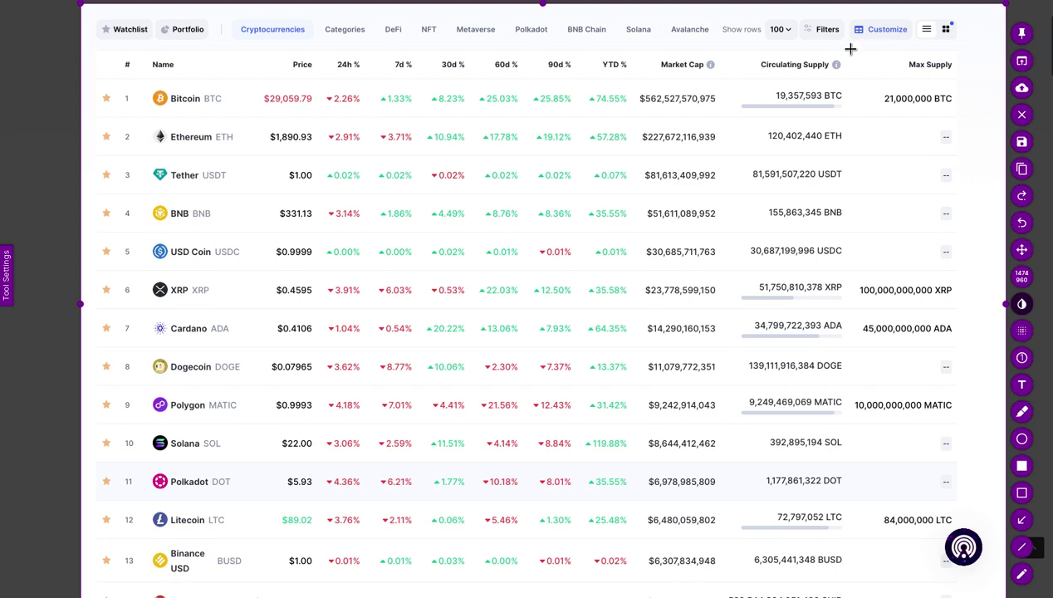
{"action": "left_click_drag", "start_coordinate": [851, 49], "coordinate": [970, 597]}
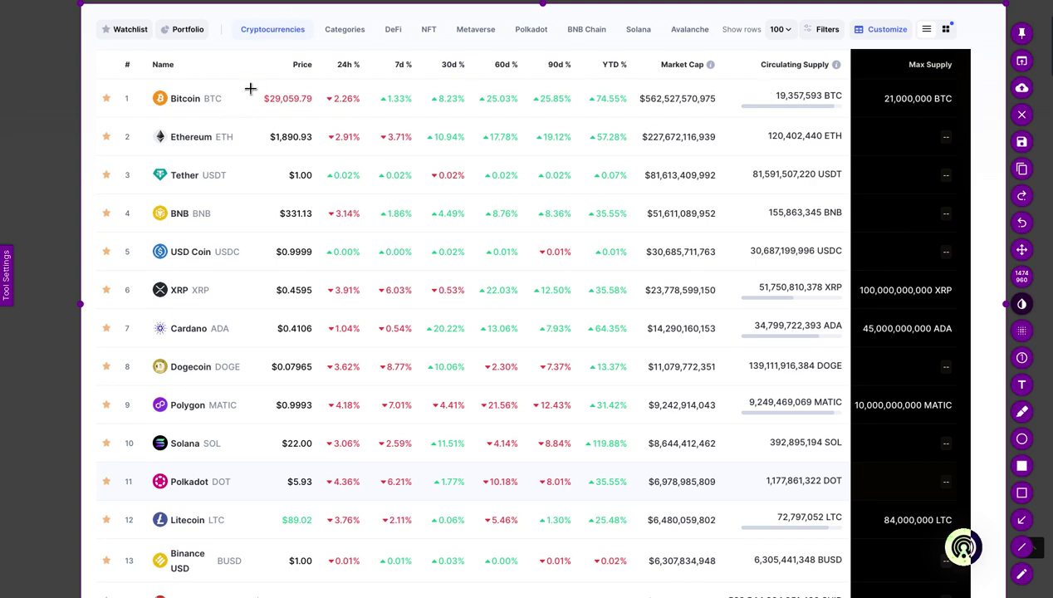
{"action": "left_click_drag", "start_coordinate": [259, 91], "coordinate": [323, 97]}
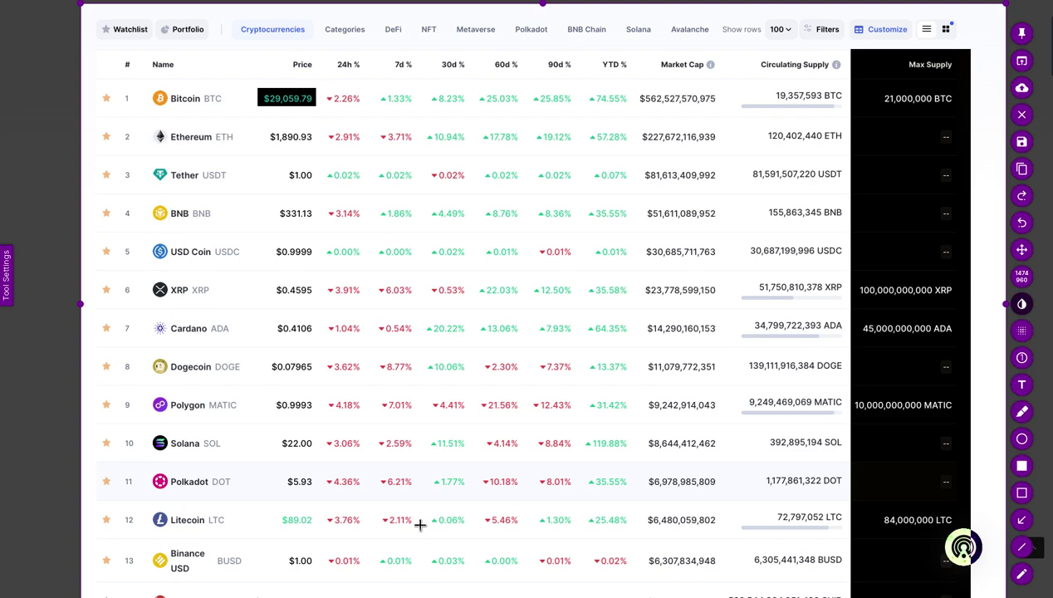
Outline the Bitcoin, XRP, Cardano, Polygon and Litecoin rows with red rectangles in the screenshot, and close the capture.
{"action": "left_click", "coordinate": [1022, 493]}
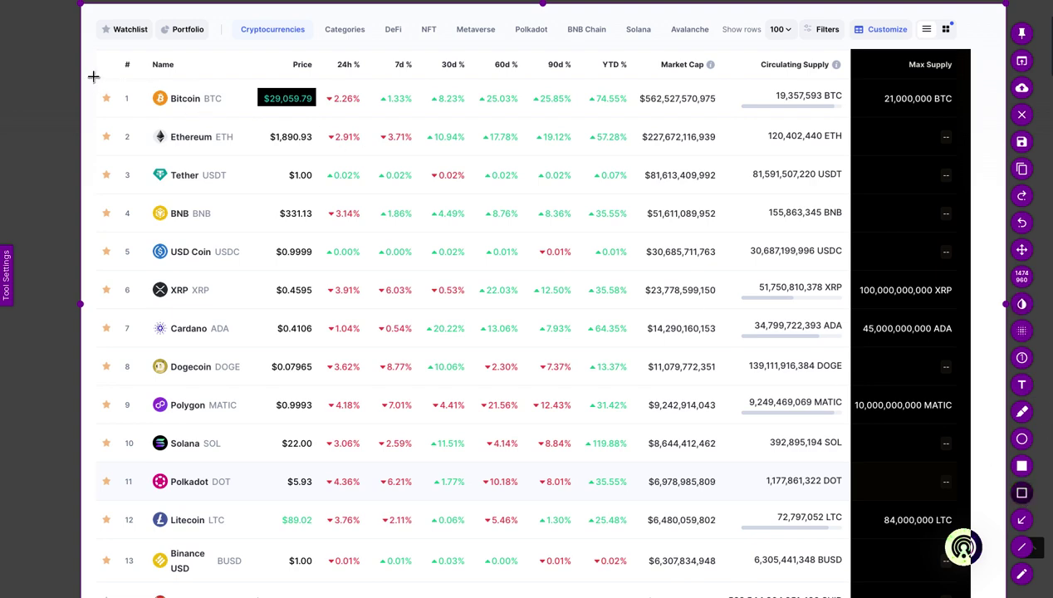
{"action": "left_click_drag", "start_coordinate": [93, 76], "coordinate": [970, 115]}
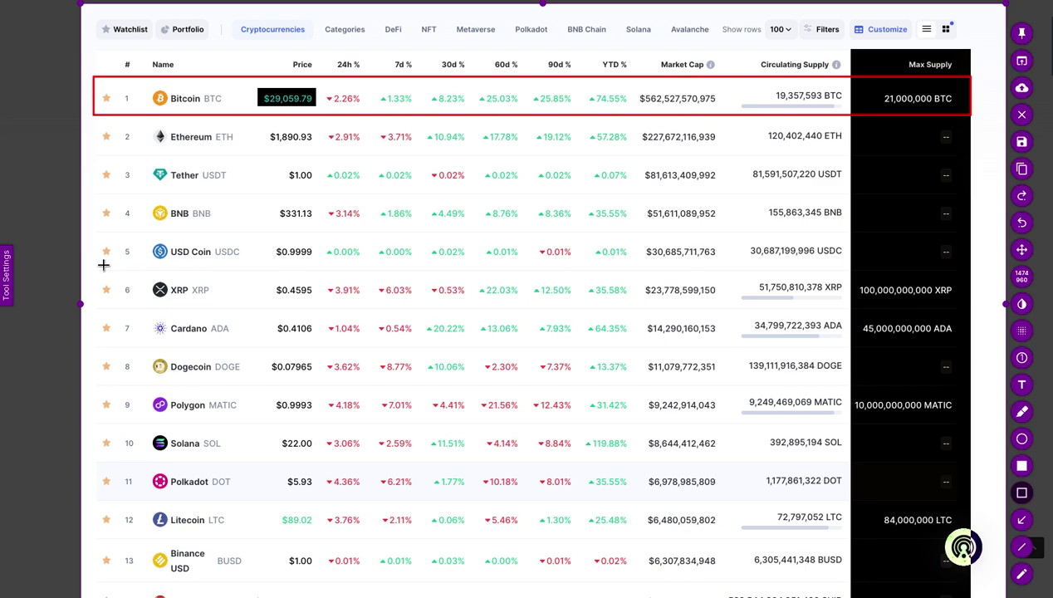
{"action": "mouse_move", "coordinate": [92, 271]}
{"action": "left_mouse_down"}
{"action": "mouse_move", "coordinate": [131, 291]}
{"action": "mouse_move", "coordinate": [969, 307]}
{"action": "left_mouse_up"}
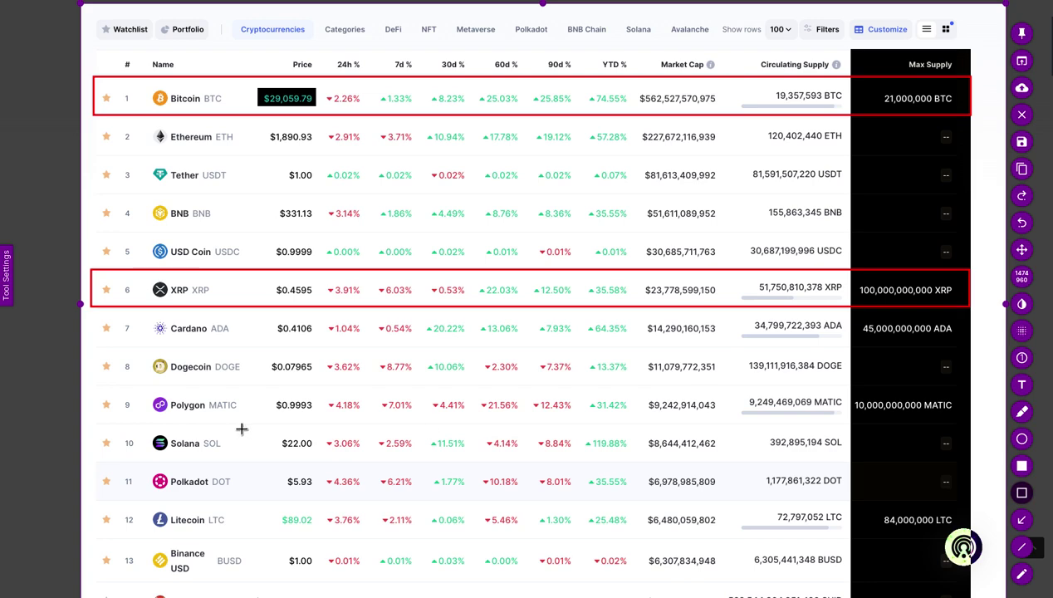
{"action": "mouse_move", "coordinate": [90, 309]}
{"action": "left_mouse_down"}
{"action": "mouse_move", "coordinate": [564, 347]}
{"action": "mouse_move", "coordinate": [969, 343]}
{"action": "left_mouse_up"}
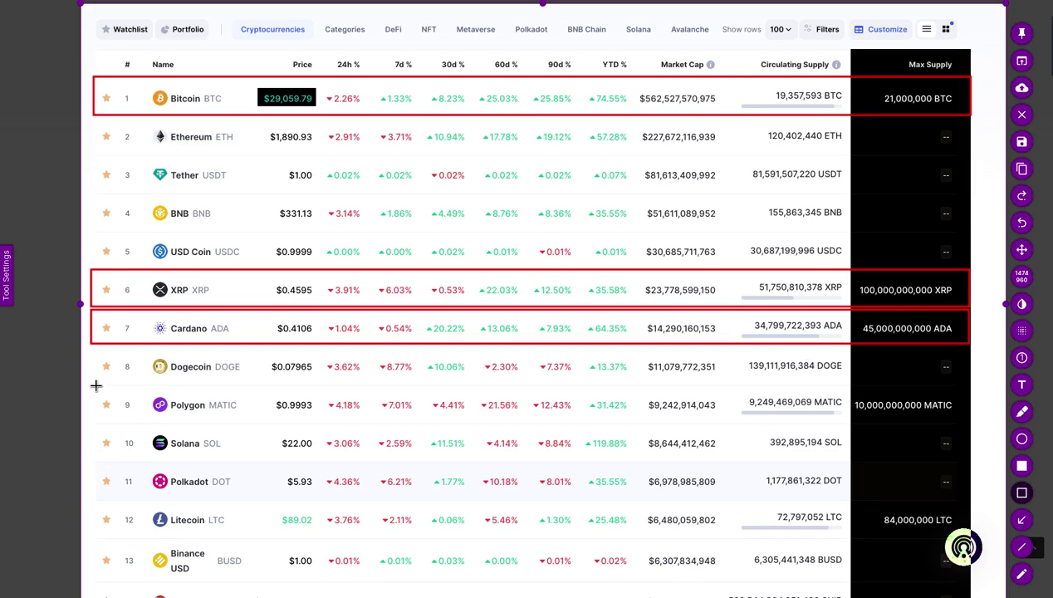
{"action": "mouse_move", "coordinate": [97, 386]}
{"action": "left_mouse_down"}
{"action": "mouse_move", "coordinate": [140, 430]}
{"action": "mouse_move", "coordinate": [970, 422]}
{"action": "left_mouse_up"}
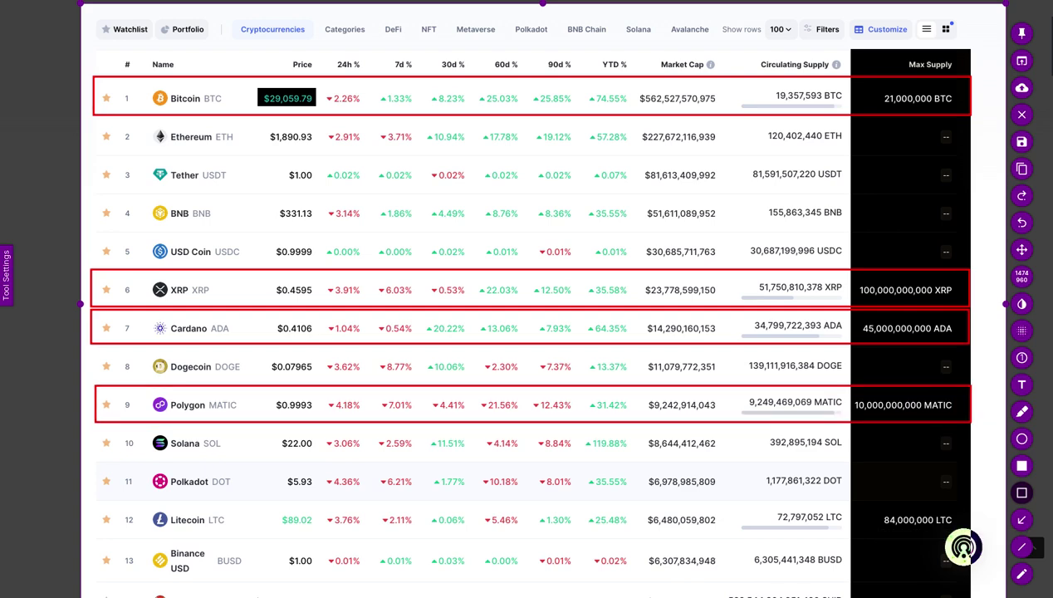
{"action": "mouse_move", "coordinate": [96, 501]}
{"action": "left_mouse_down"}
{"action": "mouse_move", "coordinate": [388, 546]}
{"action": "mouse_move", "coordinate": [999, 526]}
{"action": "mouse_move", "coordinate": [966, 531]}
{"action": "left_mouse_up"}
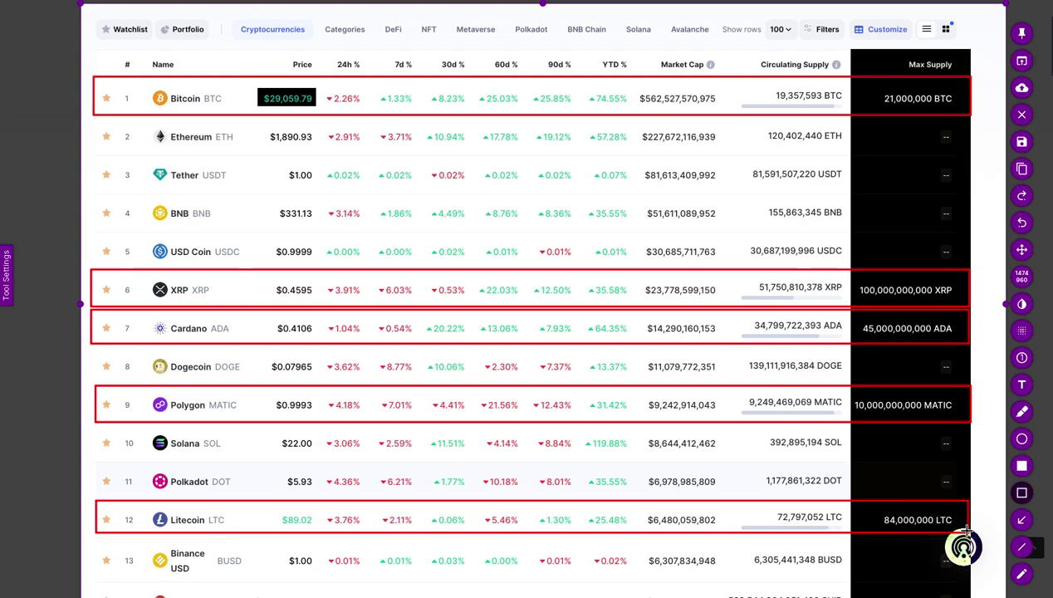
{"action": "key", "text": "Escape"}
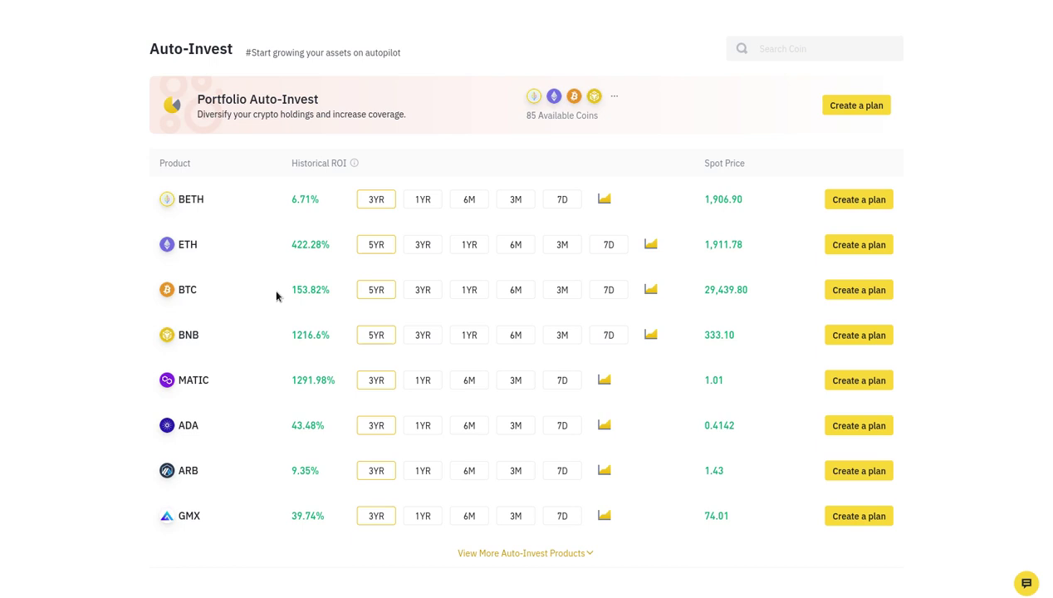
Start a Flameshot capture and select the area covering the Auto-Invest product list.
{"action": "mouse_move", "coordinate": [612, 591]}
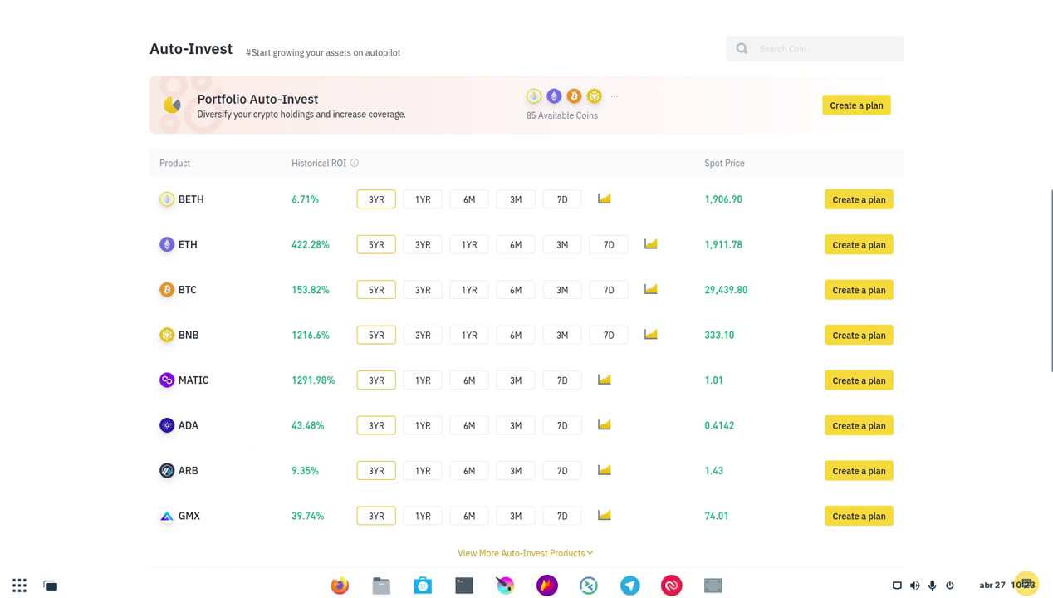
{"action": "right_click", "coordinate": [552, 587]}
{"action": "left_click", "coordinate": [556, 467]}
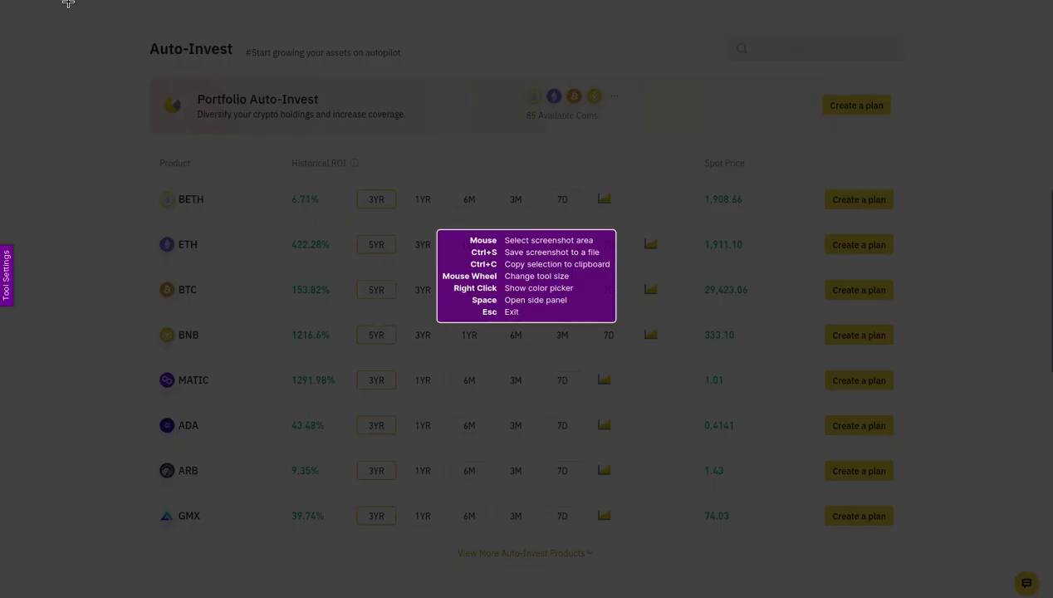
{"action": "left_click_drag", "start_coordinate": [84, 1], "coordinate": [980, 589]}
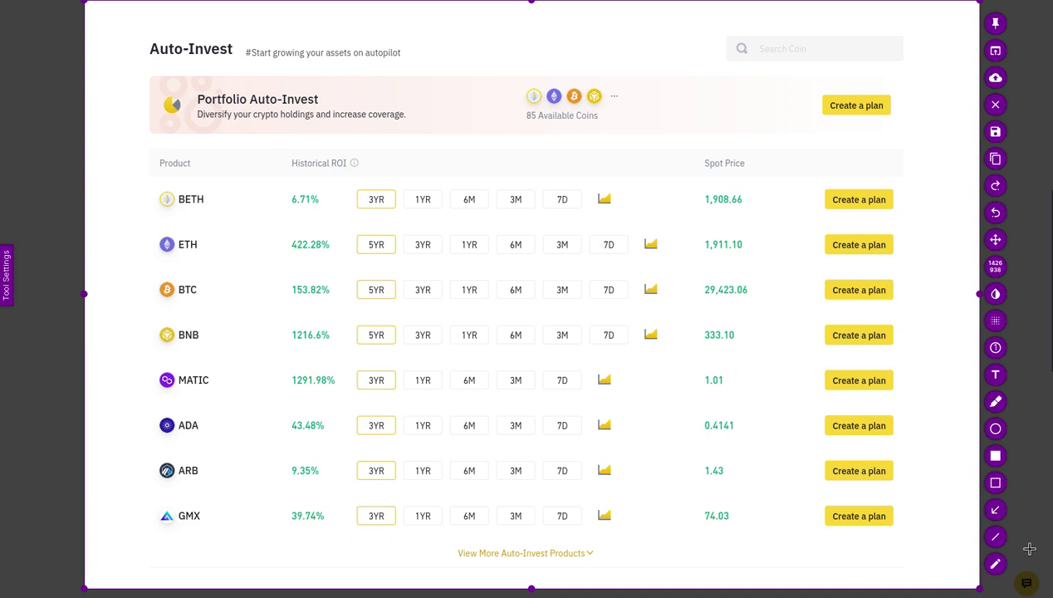
Invert the colours of the longest-timeframe column and the BTC, MATIC and ADA rows, and close the capture.
{"action": "left_click", "coordinate": [996, 296]}
{"action": "left_click_drag", "start_coordinate": [346, 175], "coordinate": [399, 540]}
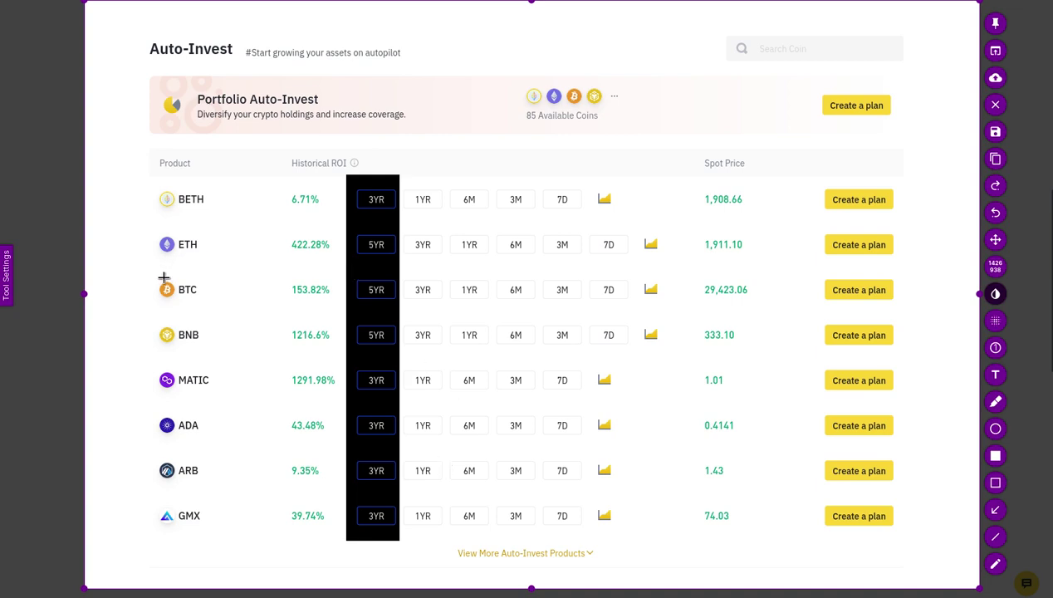
{"action": "left_click_drag", "start_coordinate": [147, 276], "coordinate": [763, 302]}
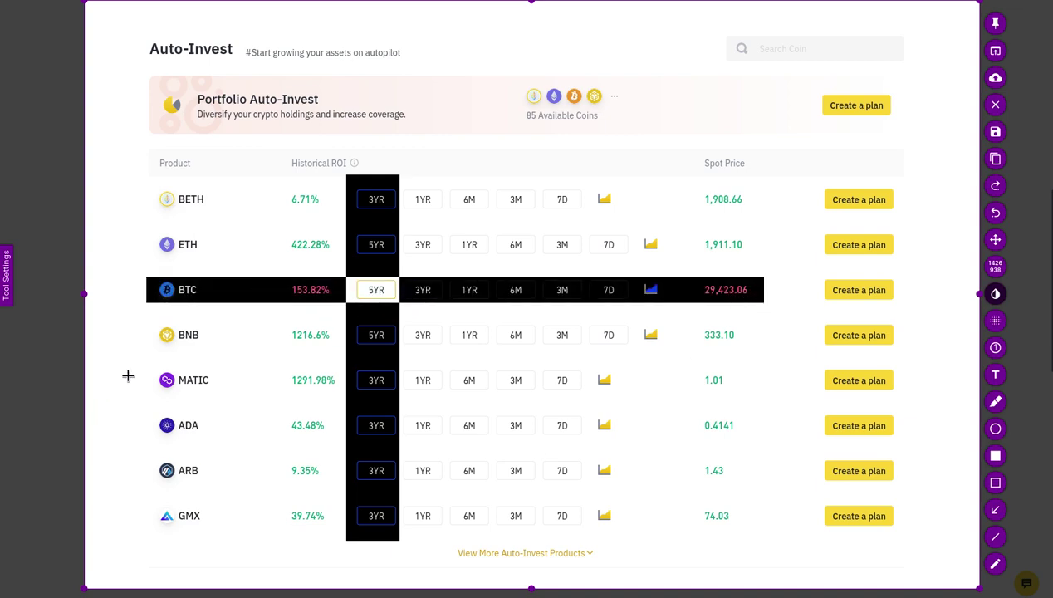
{"action": "left_click_drag", "start_coordinate": [142, 362], "coordinate": [769, 389]}
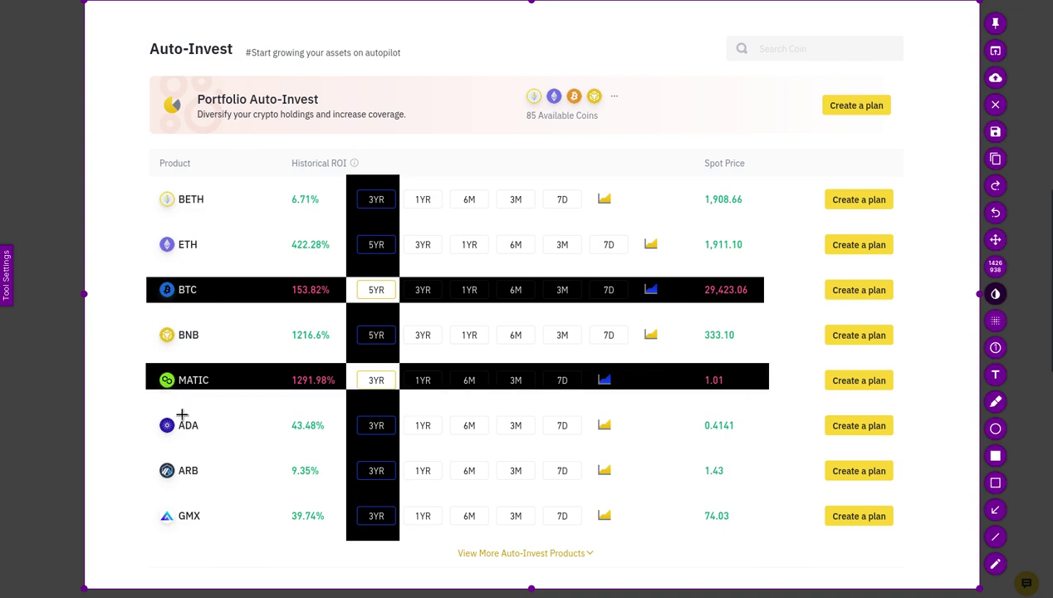
{"action": "left_click_drag", "start_coordinate": [140, 412], "coordinate": [766, 439]}
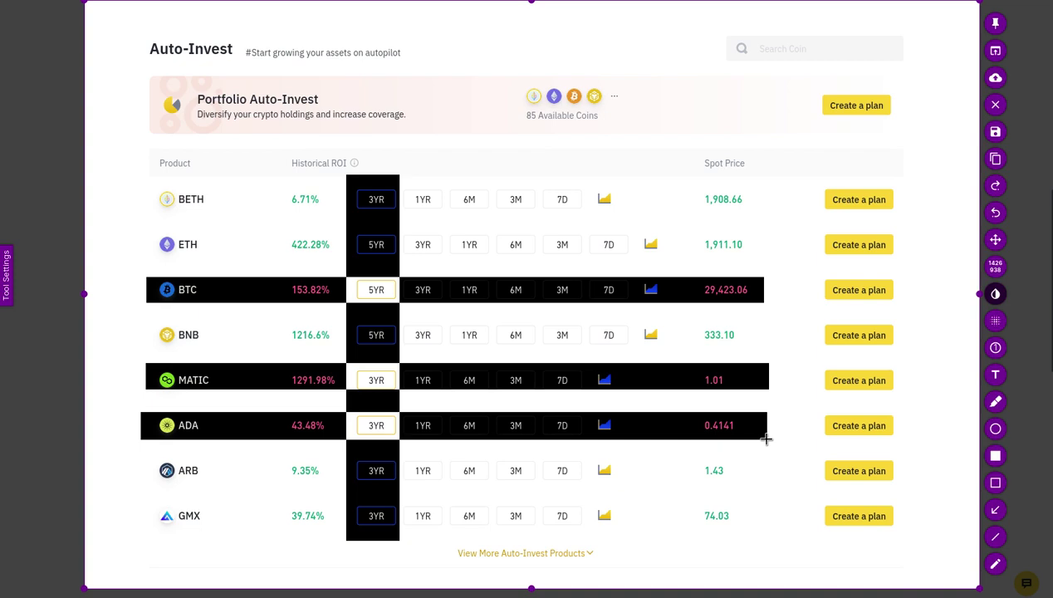
{"action": "key", "text": "Escape"}
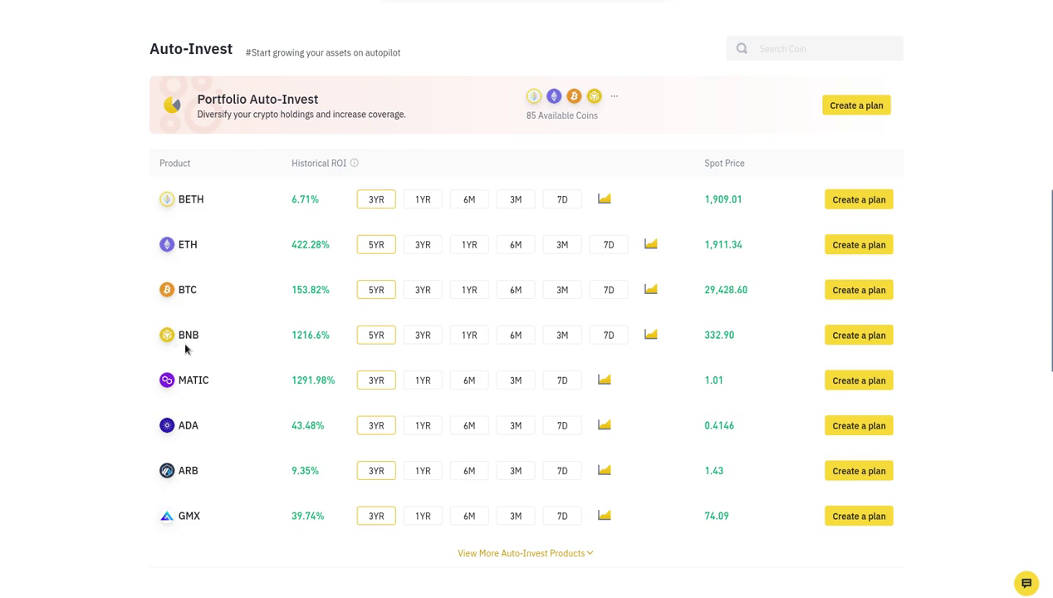
Highlight MATIC's historical ROI and spot price in the Auto-Invest list and check the ROI explanation.
{"action": "left_click_drag", "start_coordinate": [281, 381], "coordinate": [338, 380]}
{"action": "mouse_move", "coordinate": [355, 166]}
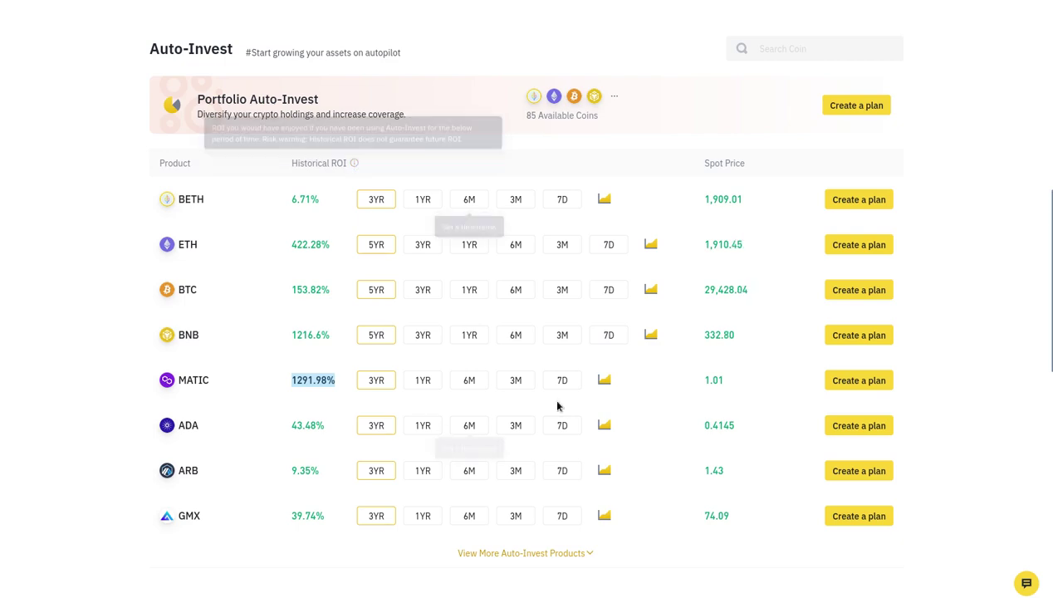
{"action": "left_click_drag", "start_coordinate": [743, 376], "coordinate": [700, 384]}
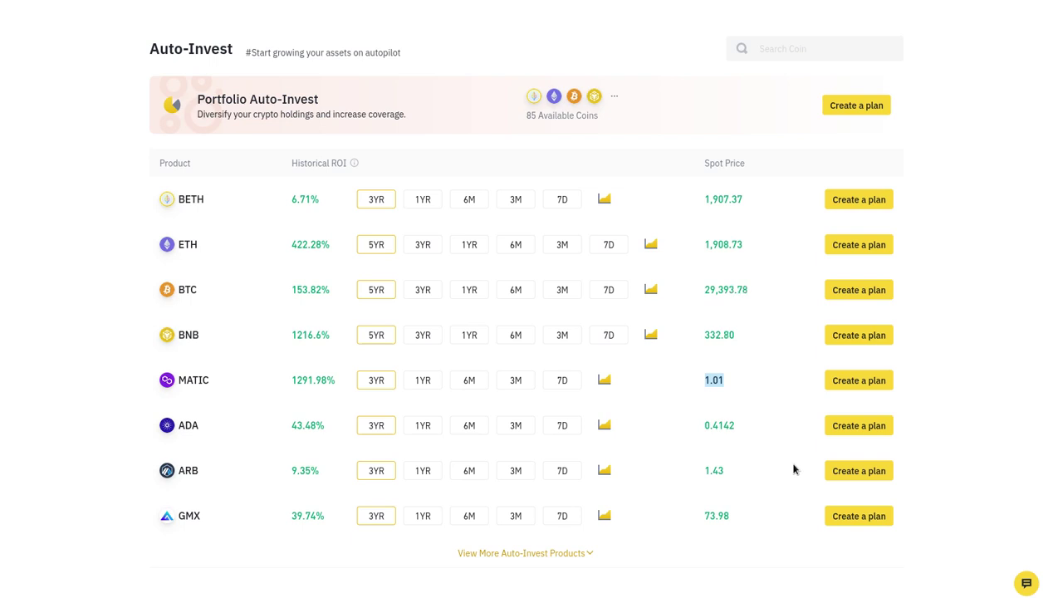
Create a BTC Auto-Invest plan of 15 USDT, recurring weekly on Thursday, accepting the Auto-Invest agreement.
{"action": "left_click", "coordinate": [853, 293]}
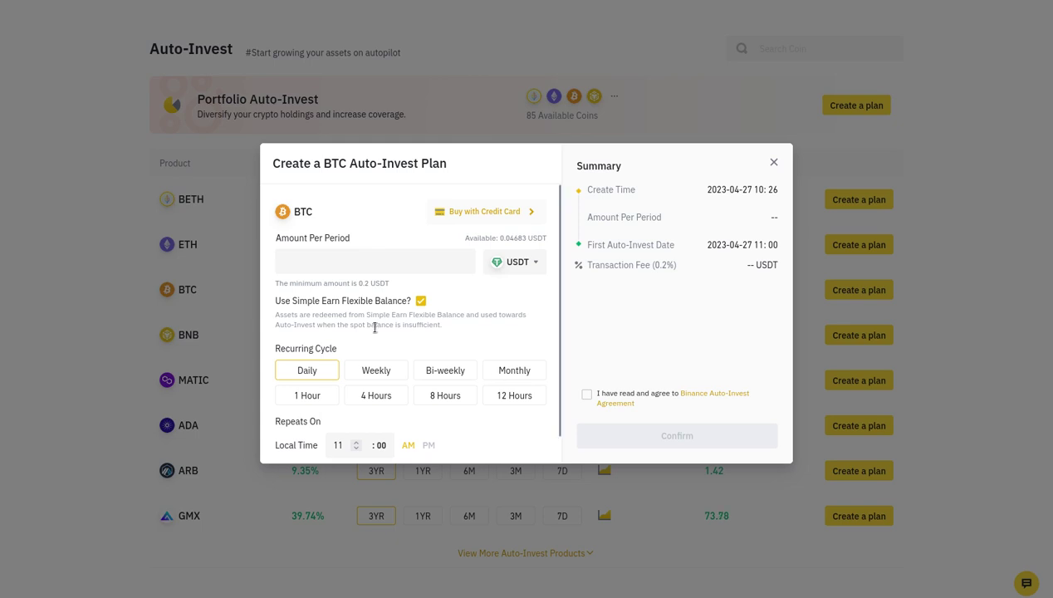
{"action": "left_click", "coordinate": [379, 377]}
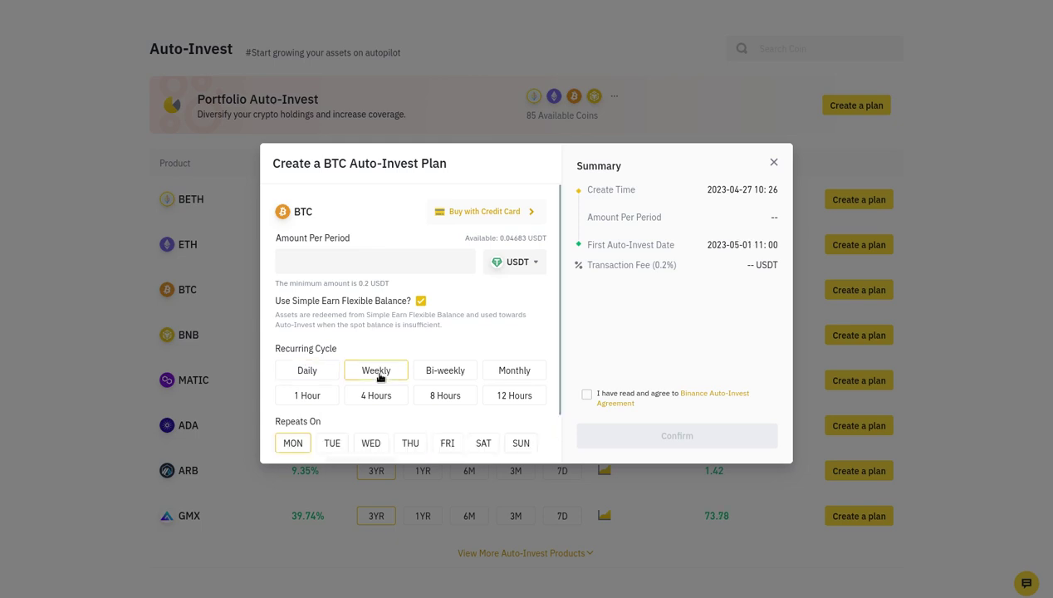
{"action": "left_click", "coordinate": [411, 444]}
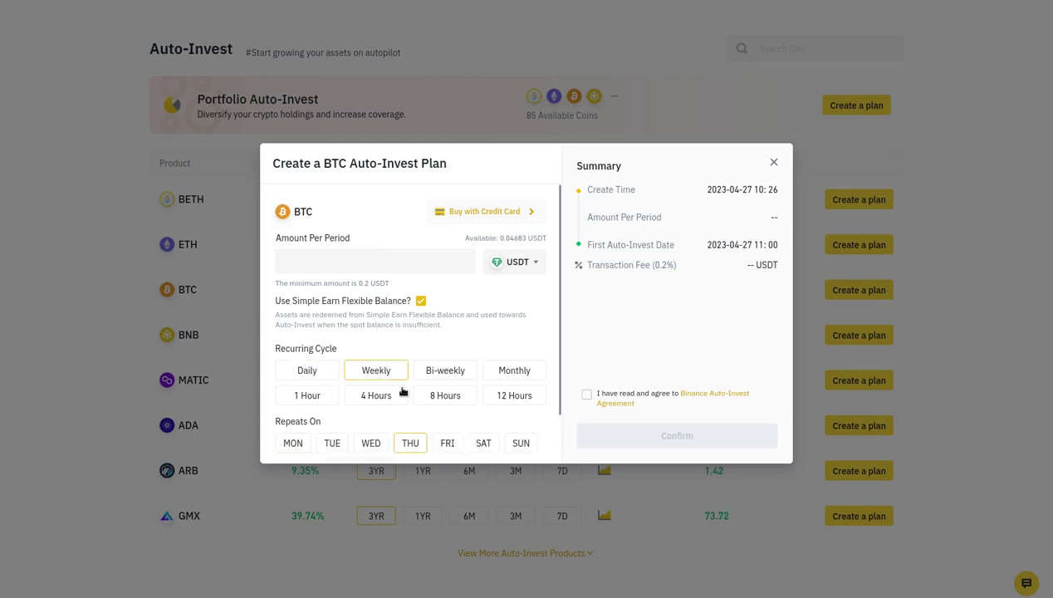
{"action": "left_click", "coordinate": [304, 261]}
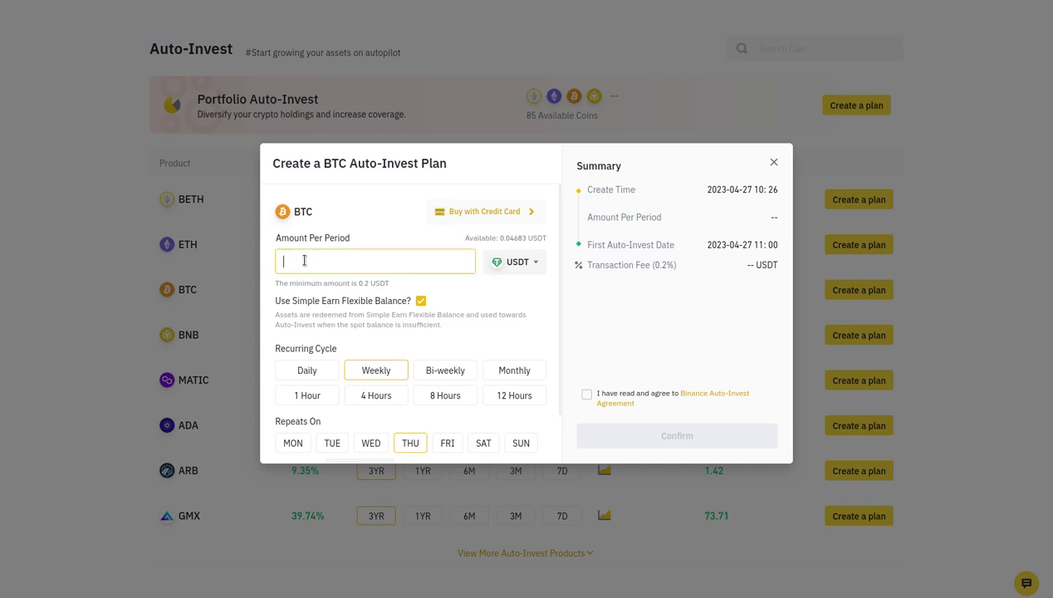
{"action": "type", "text": "15"}
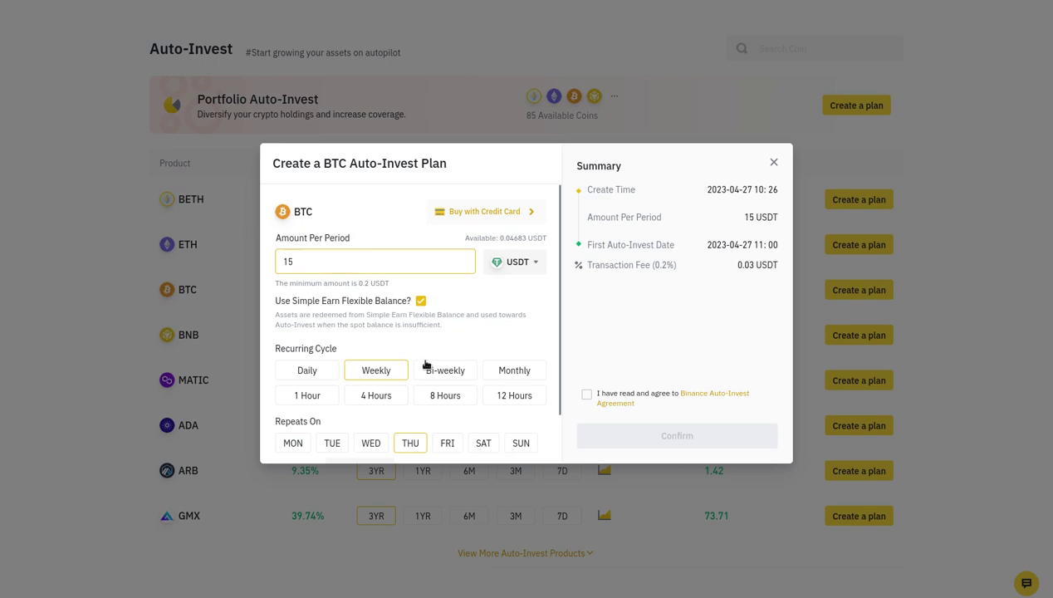
{"action": "left_click", "coordinate": [587, 396]}
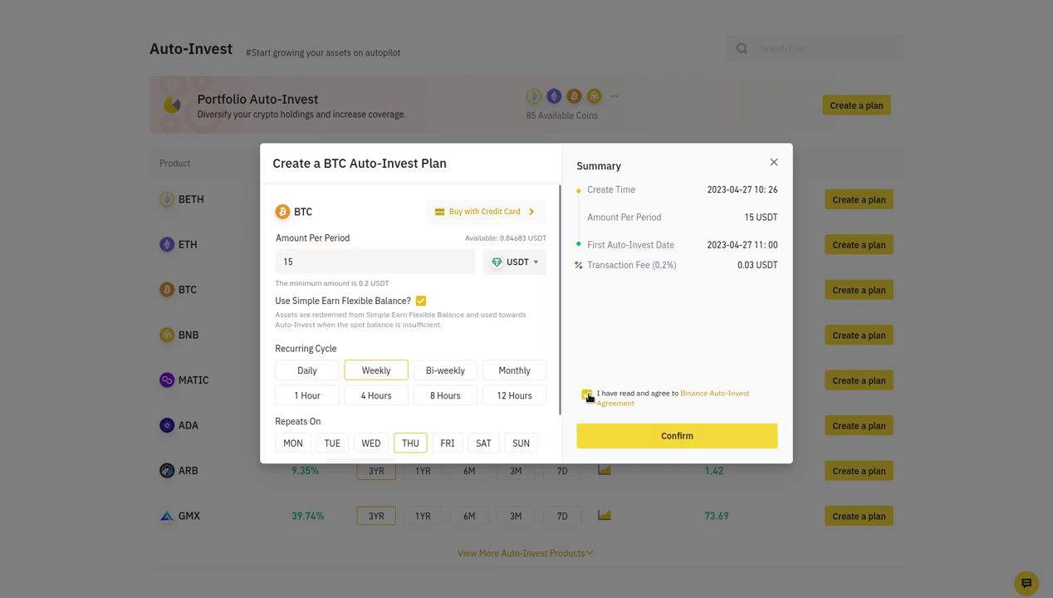
{"action": "left_click", "coordinate": [684, 437]}
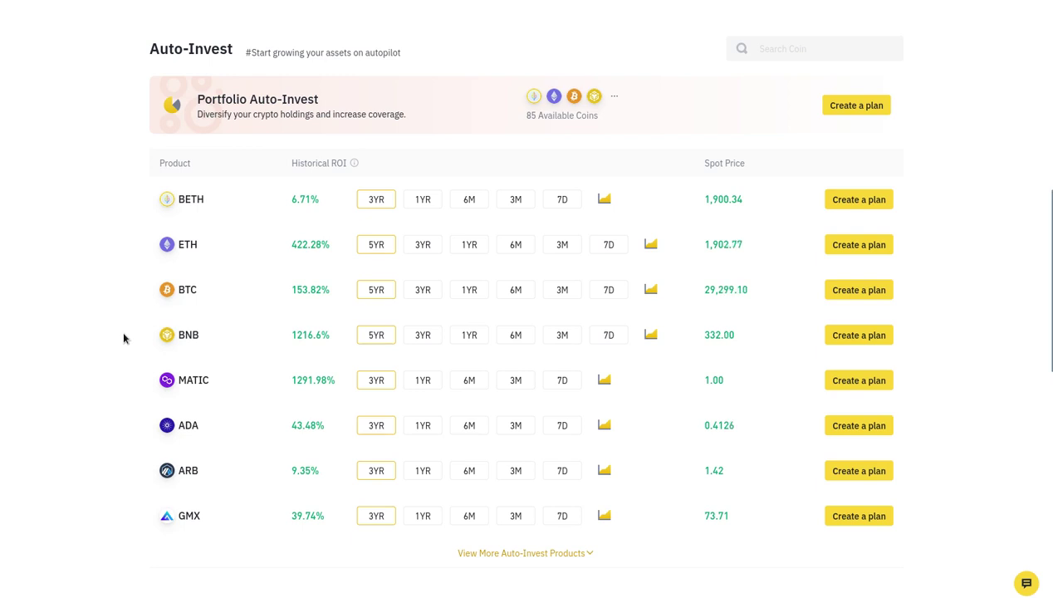
Highlight the Portfolio Auto-Invest offer and review the ongoing plans above the product list.
{"action": "left_click_drag", "start_coordinate": [332, 108], "coordinate": [197, 101]}
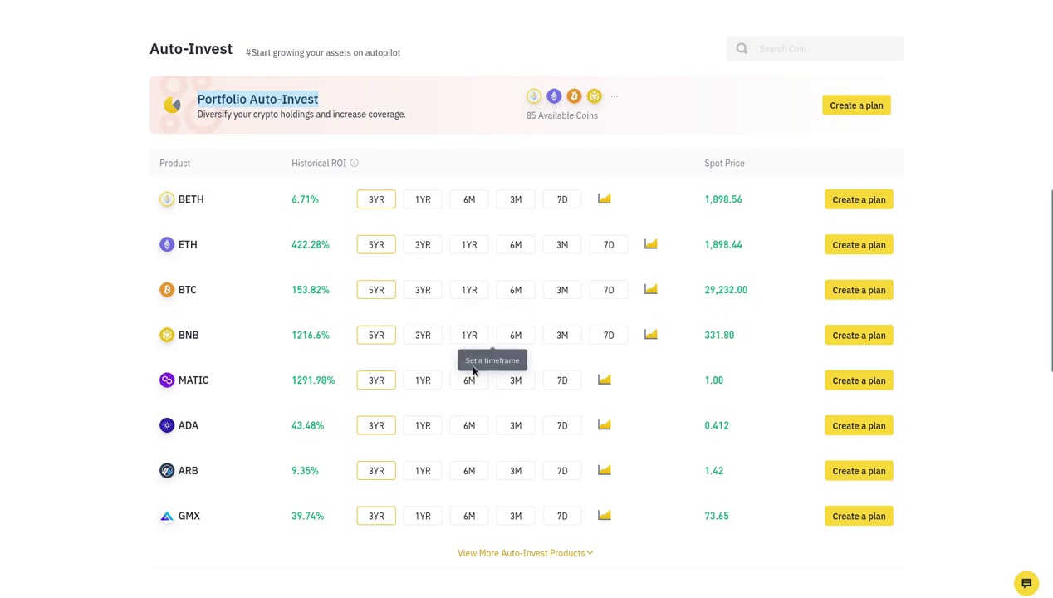
{"action": "scroll", "coordinate": [473, 370], "scroll_direction": "up", "scroll_amount": 3}
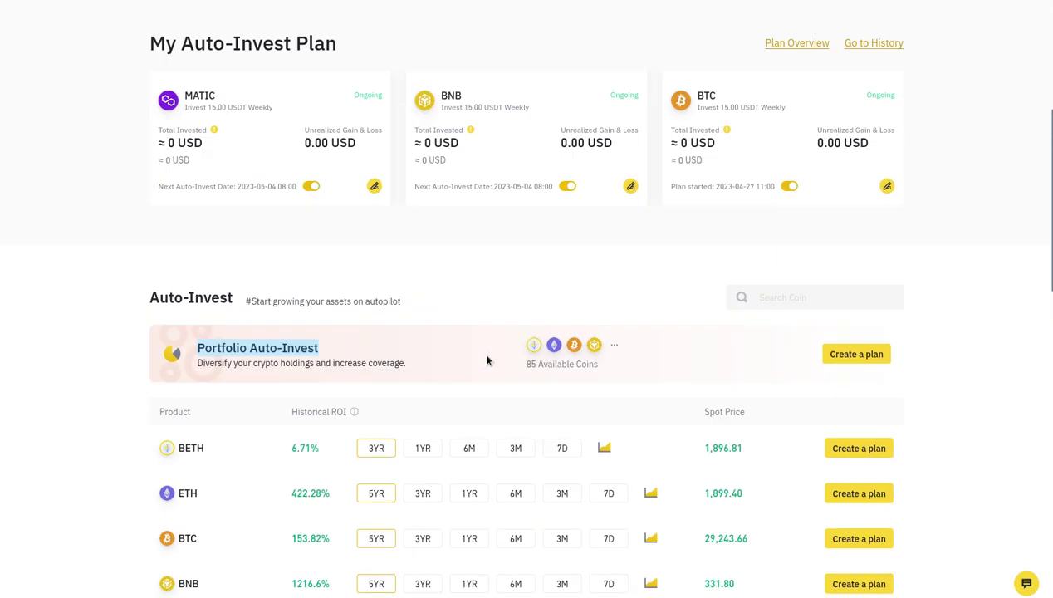
{"action": "scroll", "coordinate": [494, 360], "scroll_direction": "down", "scroll_amount": 1}
{"action": "scroll", "coordinate": [494, 360], "scroll_direction": "down", "scroll_amount": 3}
{"action": "scroll", "coordinate": [209, 365], "scroll_direction": "down", "scroll_amount": 2}
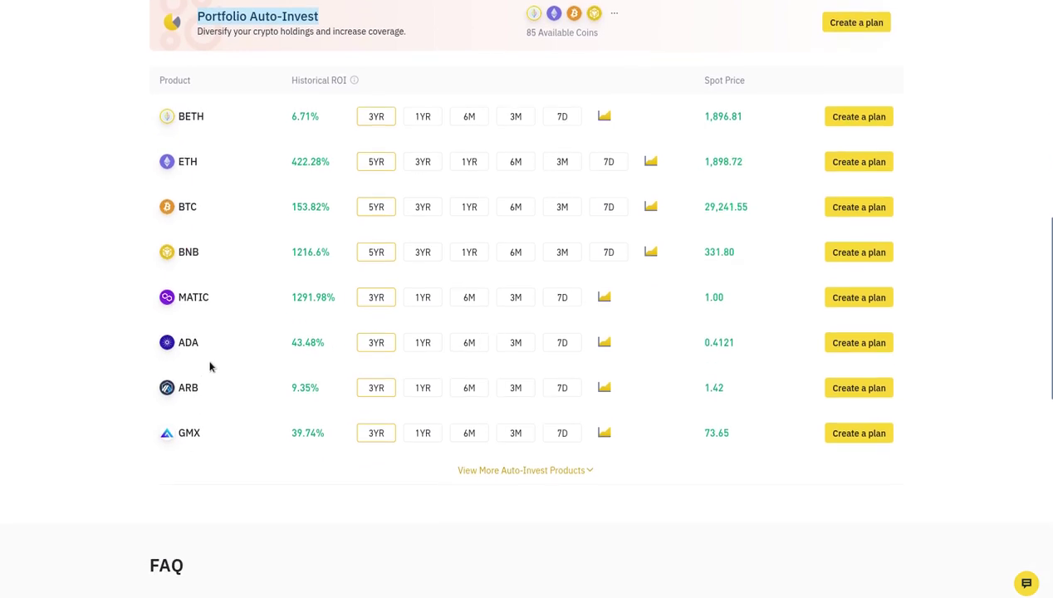
Expand the full Auto-Invest product list and examine the coins' historical ROI, highlighting the ATOM and AVAX values.
{"action": "left_click", "coordinate": [506, 390]}
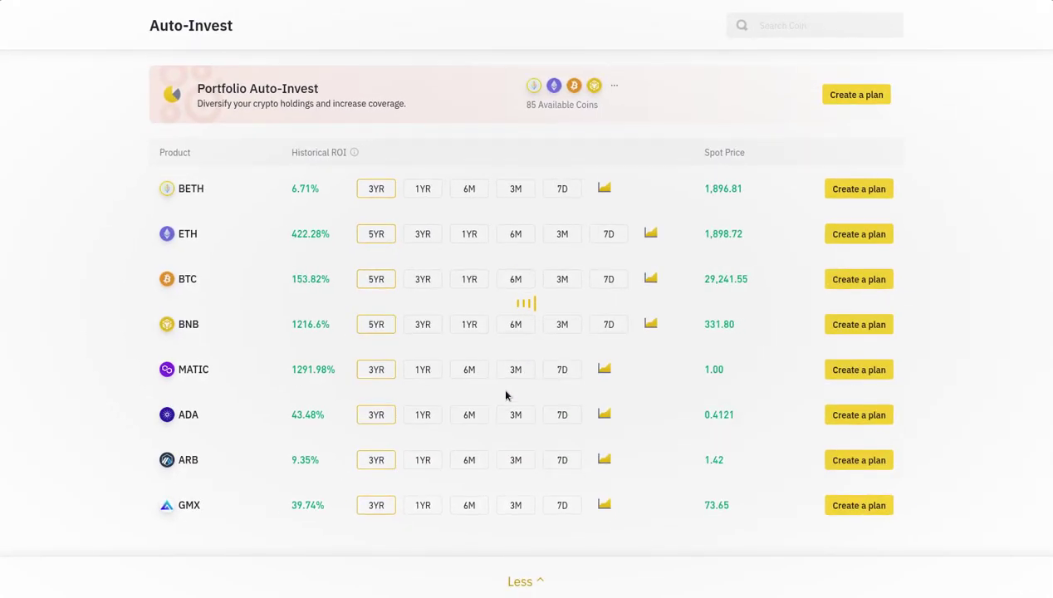
{"action": "scroll", "coordinate": [301, 368], "scroll_direction": "down", "scroll_amount": 5}
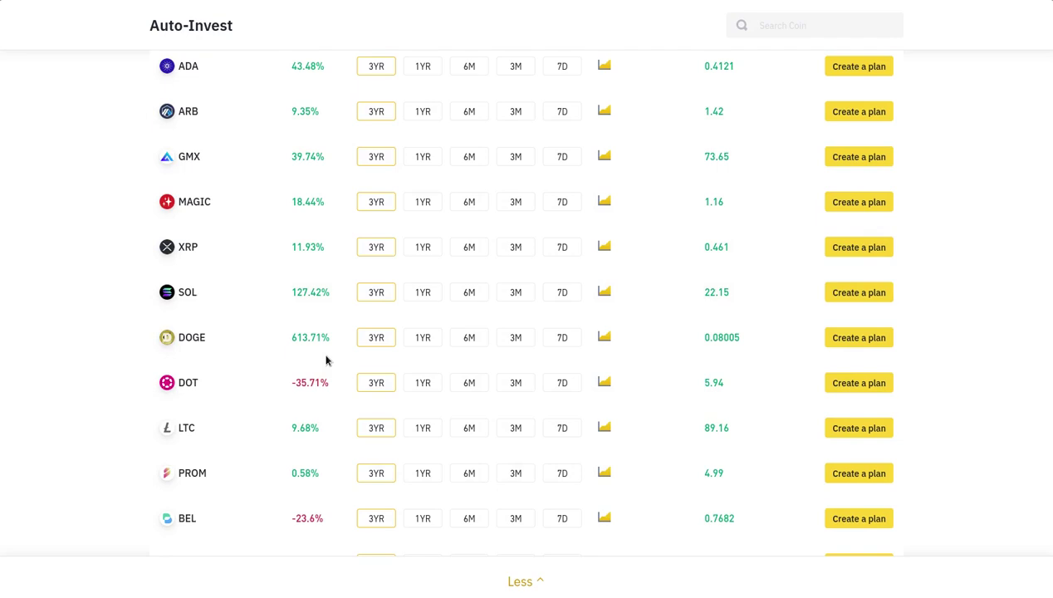
{"action": "scroll", "coordinate": [326, 360], "scroll_direction": "up", "scroll_amount": 5}
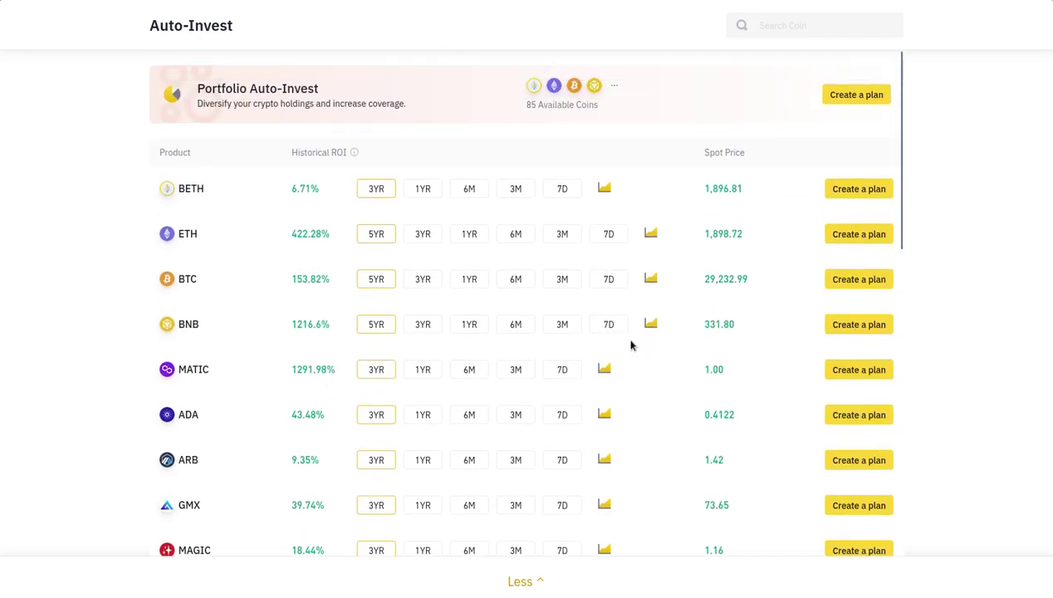
{"action": "scroll", "coordinate": [317, 166], "scroll_direction": "down", "scroll_amount": 1}
{"action": "scroll", "coordinate": [318, 174], "scroll_direction": "down", "scroll_amount": 7}
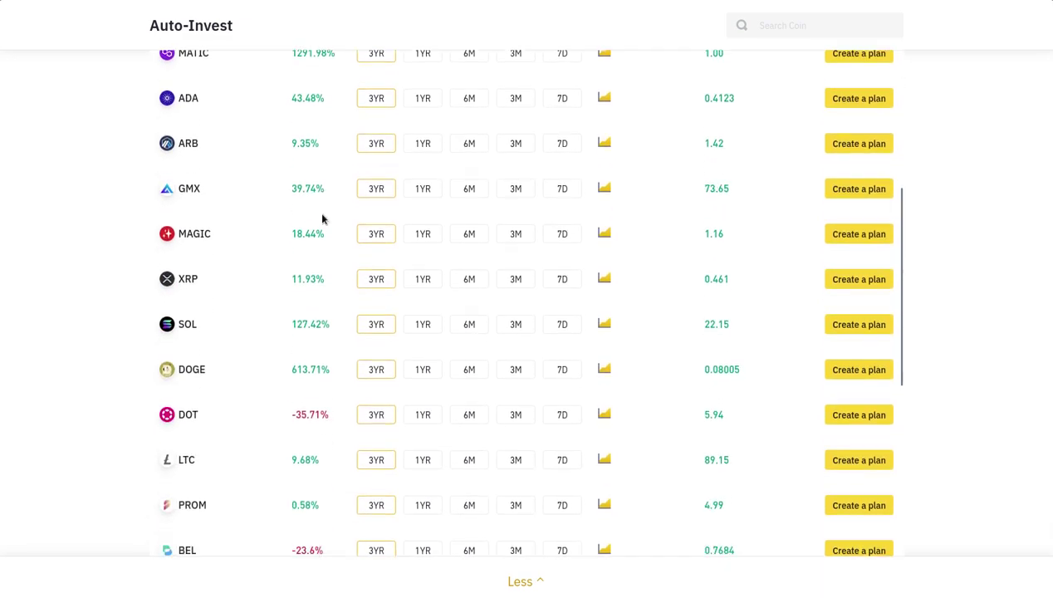
{"action": "scroll", "coordinate": [330, 276], "scroll_direction": "down", "scroll_amount": 1}
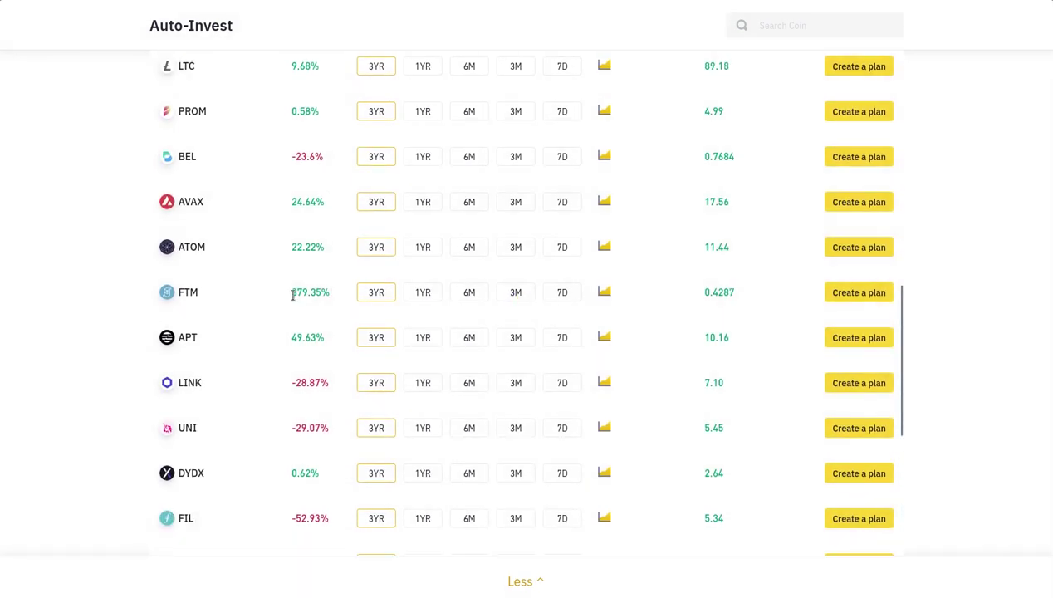
{"action": "double_click", "coordinate": [332, 294]}
{"action": "left_click_drag", "start_coordinate": [289, 244], "coordinate": [324, 245]}
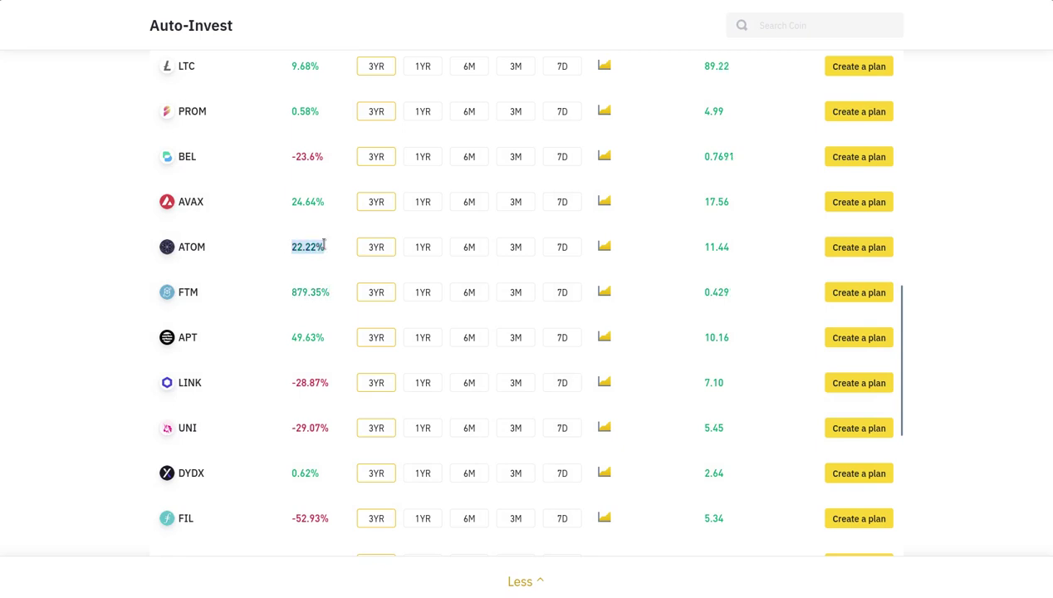
{"action": "left_click_drag", "start_coordinate": [289, 204], "coordinate": [352, 209]}
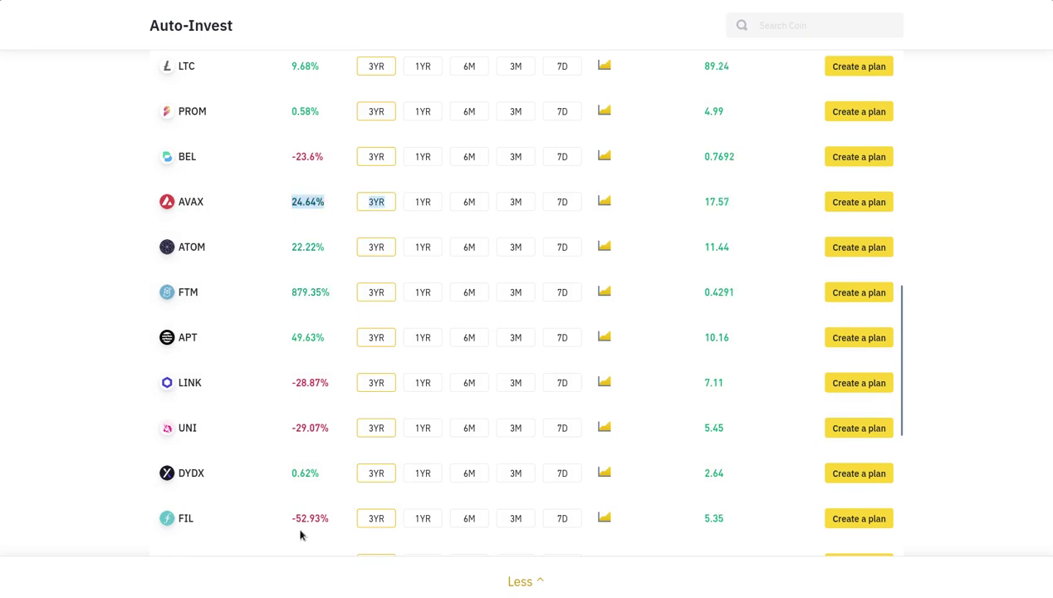
{"action": "scroll", "coordinate": [323, 465], "scroll_direction": "up", "scroll_amount": 2}
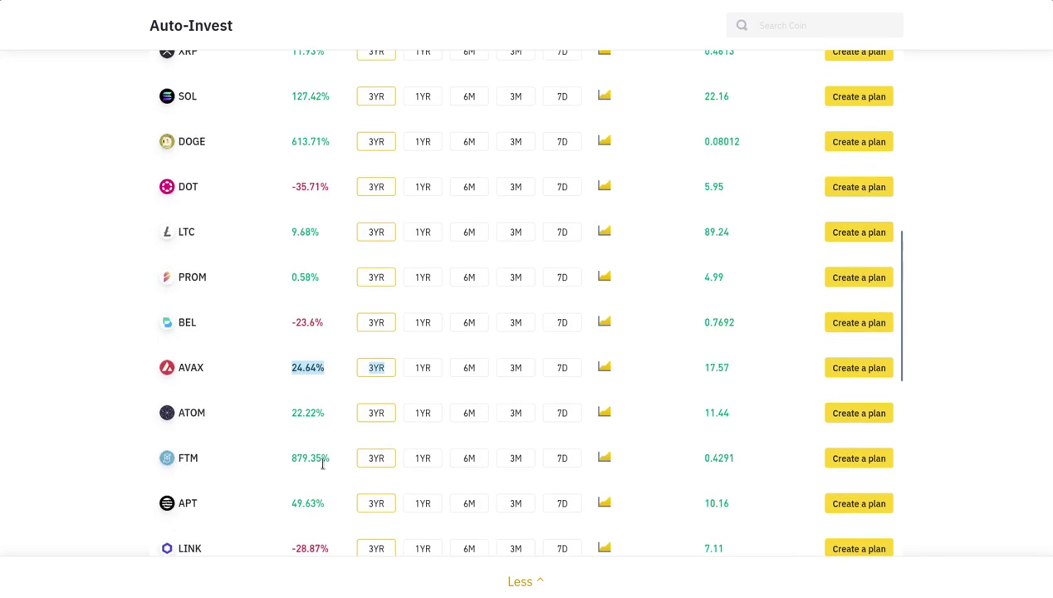
Highlight the historical ROI values of FIL, TRX and LDO further down the Auto-Invest product list.
{"action": "scroll", "coordinate": [322, 465], "scroll_direction": "up", "scroll_amount": 2}
{"action": "scroll", "coordinate": [324, 459], "scroll_direction": "down", "scroll_amount": 7}
{"action": "scroll", "coordinate": [289, 498], "scroll_direction": "down", "scroll_amount": 2}
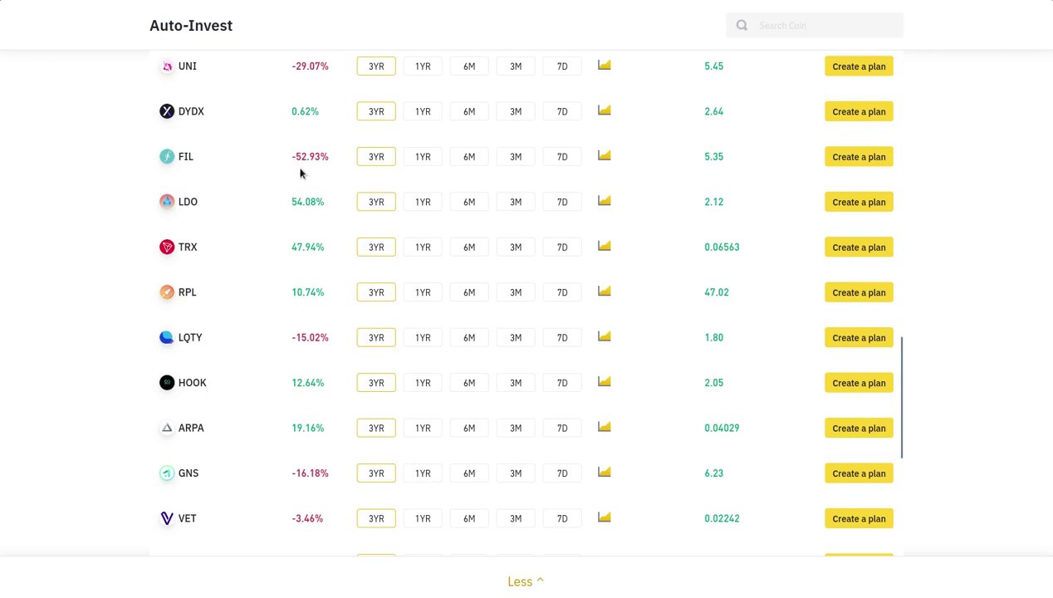
{"action": "left_click_drag", "start_coordinate": [290, 158], "coordinate": [329, 158]}
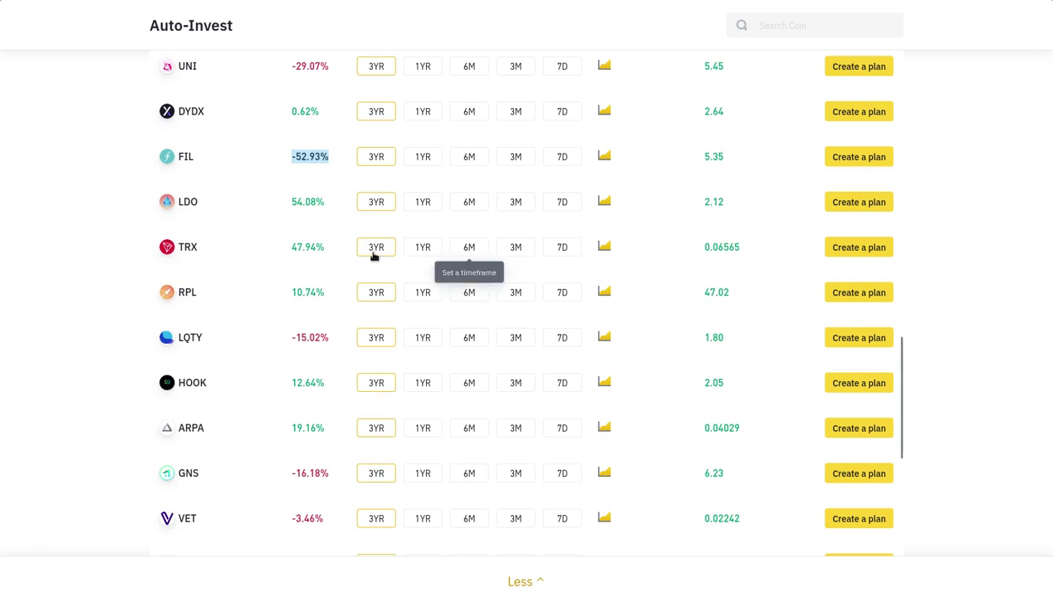
{"action": "left_click_drag", "start_coordinate": [332, 249], "coordinate": [288, 250]}
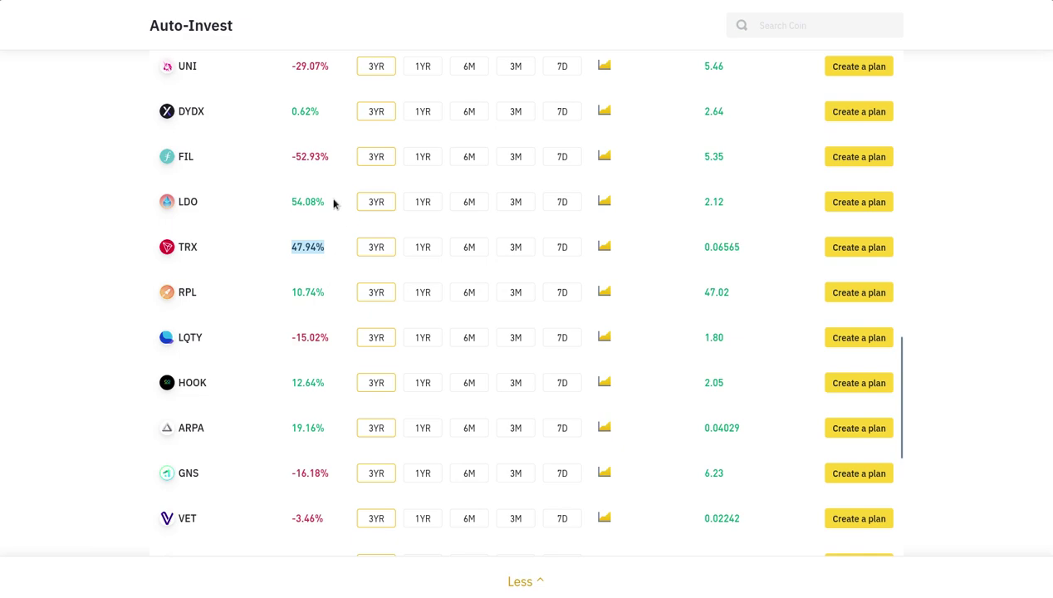
{"action": "left_click_drag", "start_coordinate": [334, 205], "coordinate": [290, 204]}
Highlight the historical ROI values of MATIC and BNB near the start of the product list.
{"action": "scroll", "coordinate": [303, 222], "scroll_direction": "up", "scroll_amount": 8}
{"action": "scroll", "coordinate": [302, 221], "scroll_direction": "up", "scroll_amount": 4}
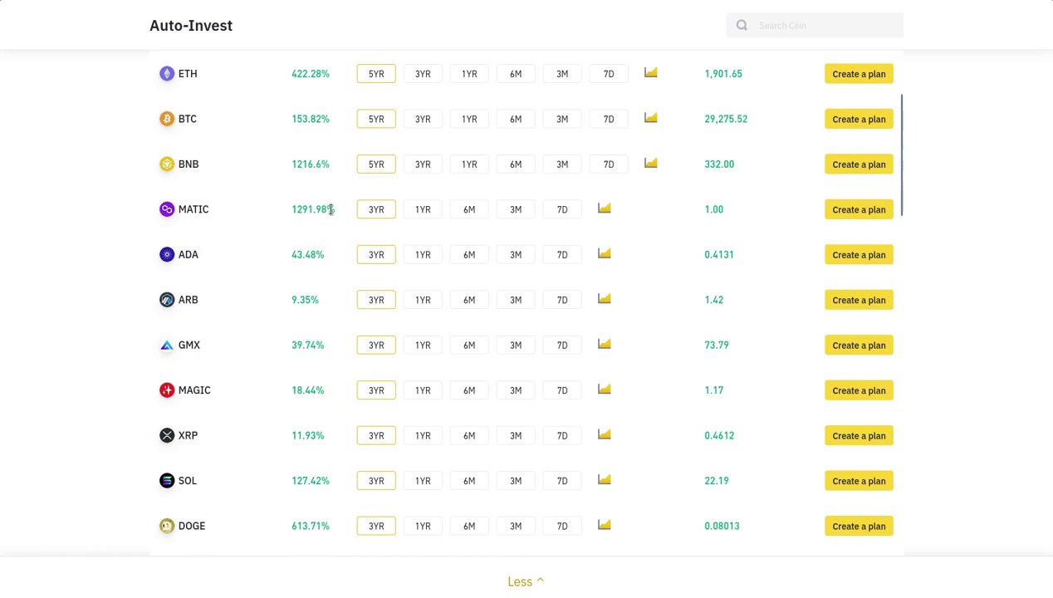
{"action": "left_click_drag", "start_coordinate": [337, 210], "coordinate": [287, 211]}
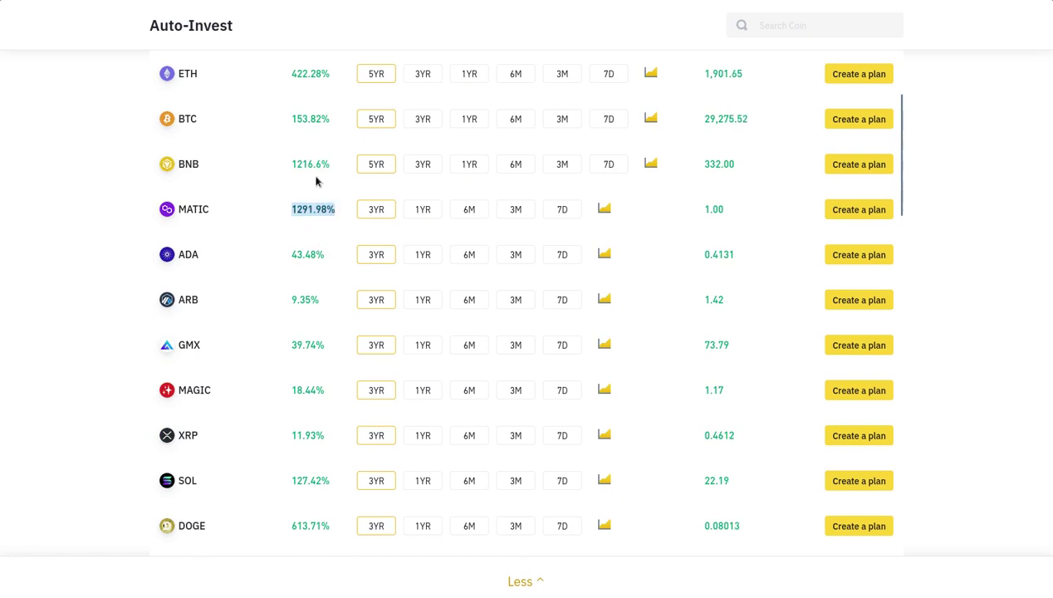
{"action": "left_click_drag", "start_coordinate": [333, 166], "coordinate": [290, 167]}
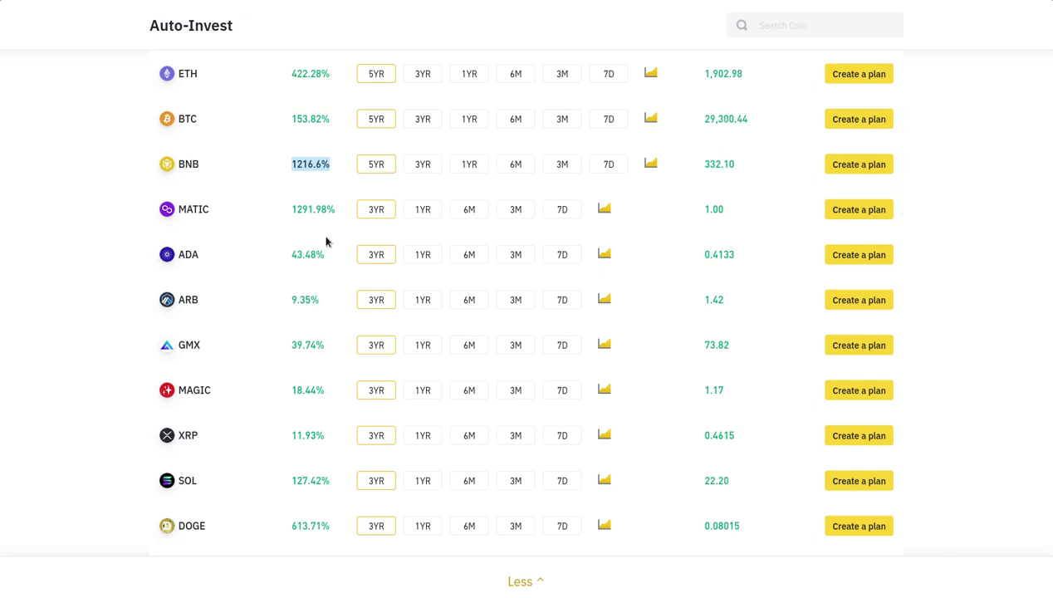
Start a Portfolio Auto-Invest plan and add BTC, ADA, MATIC and LTC as its coins.
{"action": "scroll", "coordinate": [257, 276], "scroll_direction": "up", "scroll_amount": 2}
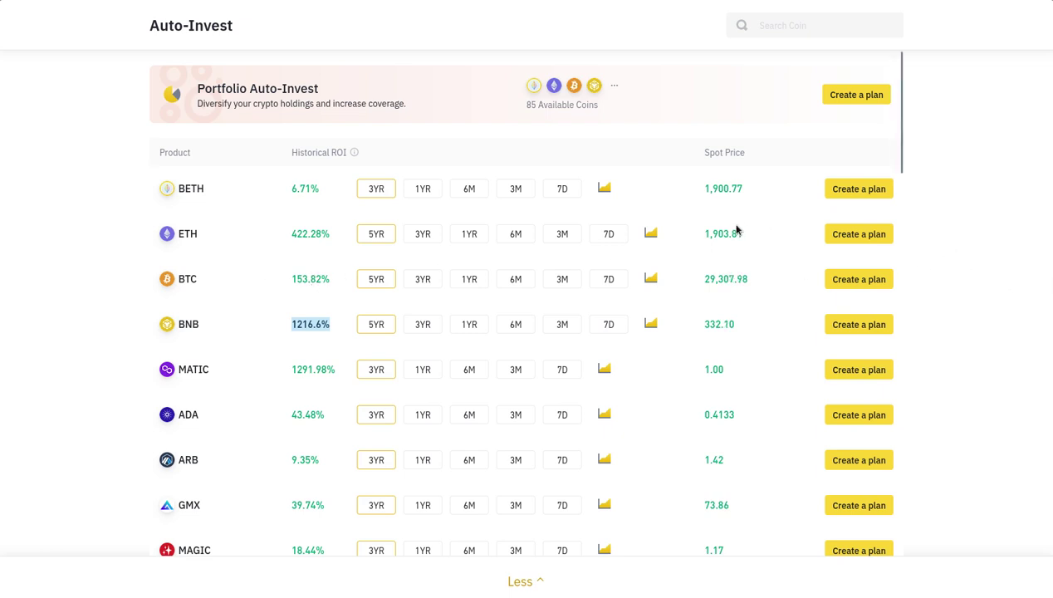
{"action": "left_click", "coordinate": [845, 97]}
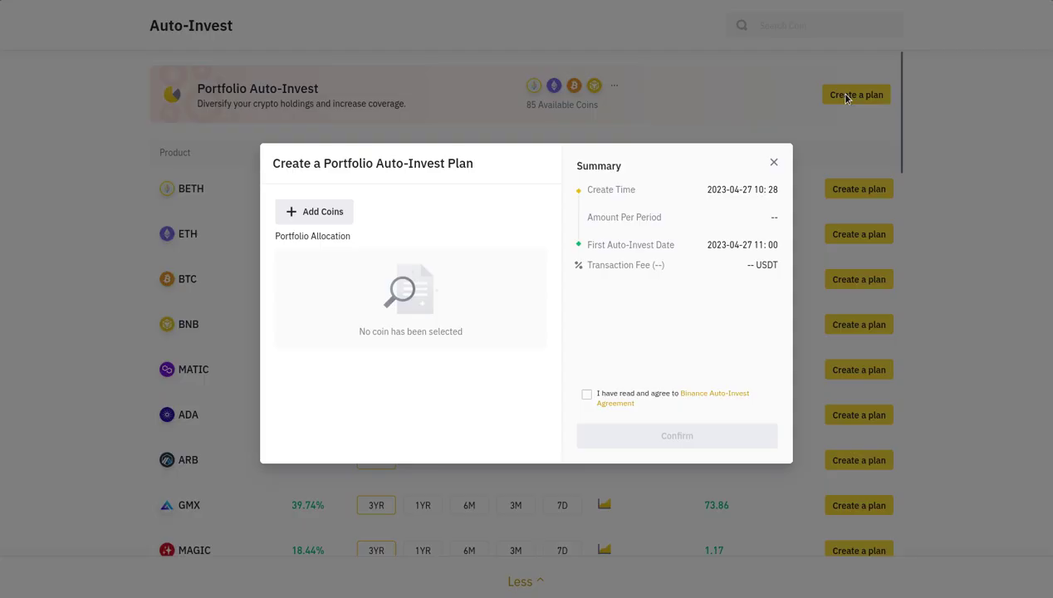
{"action": "left_click", "coordinate": [319, 213]}
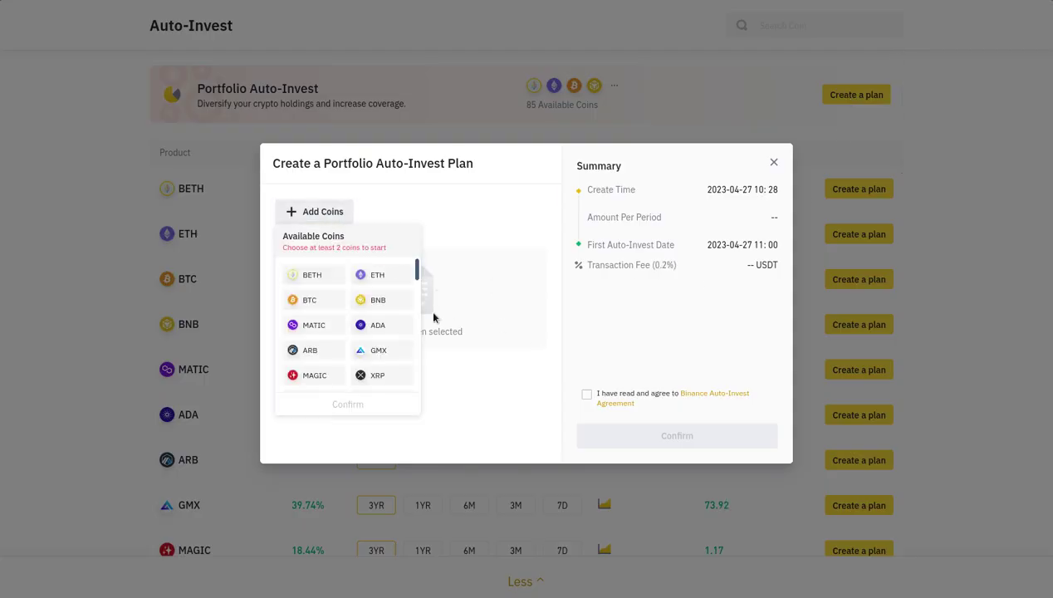
{"action": "left_click", "coordinate": [325, 302]}
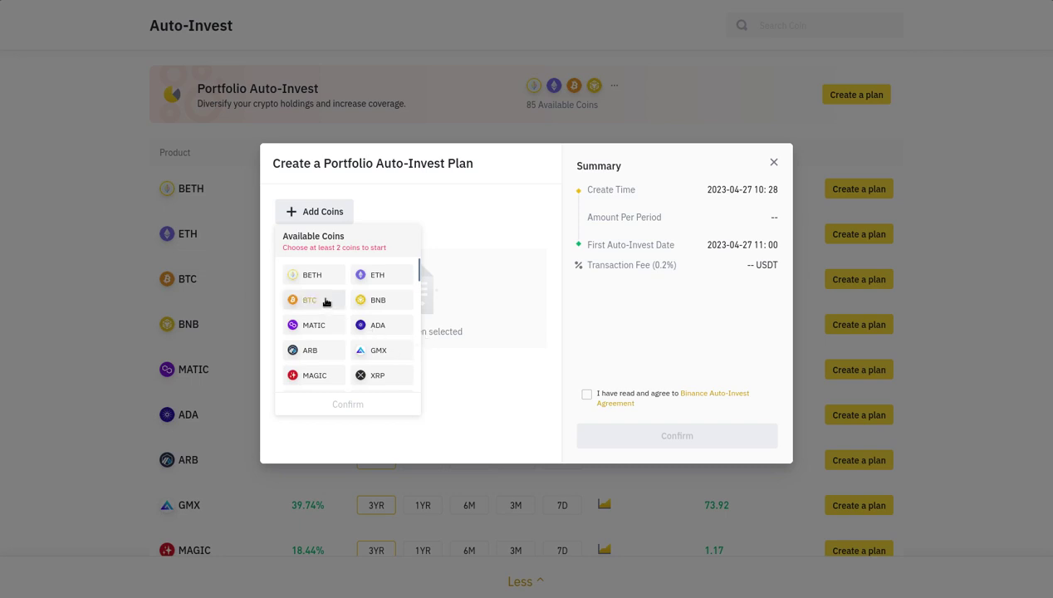
{"action": "left_click", "coordinate": [367, 323]}
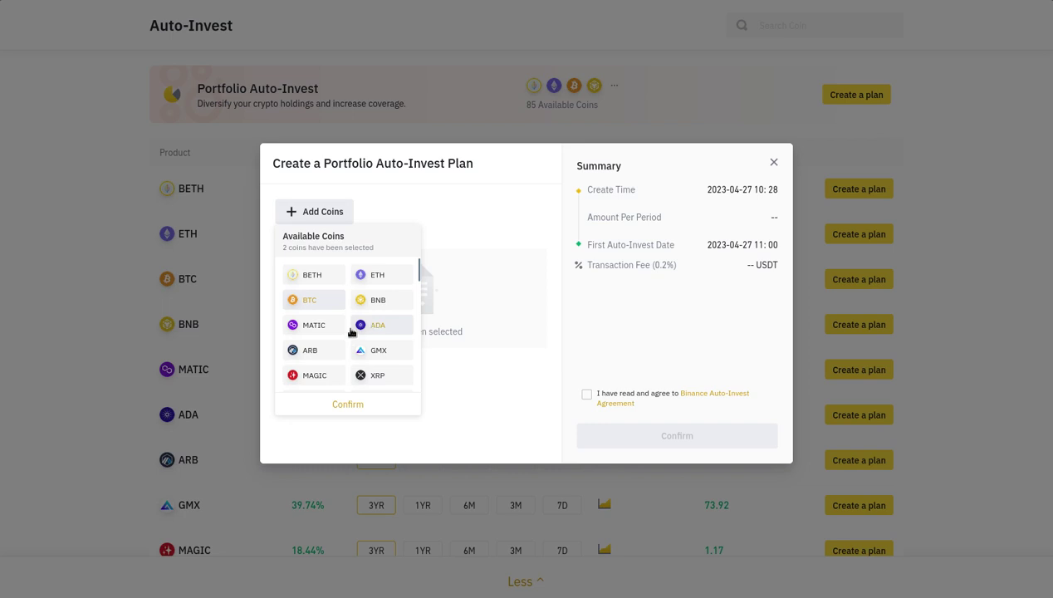
{"action": "left_click", "coordinate": [323, 326]}
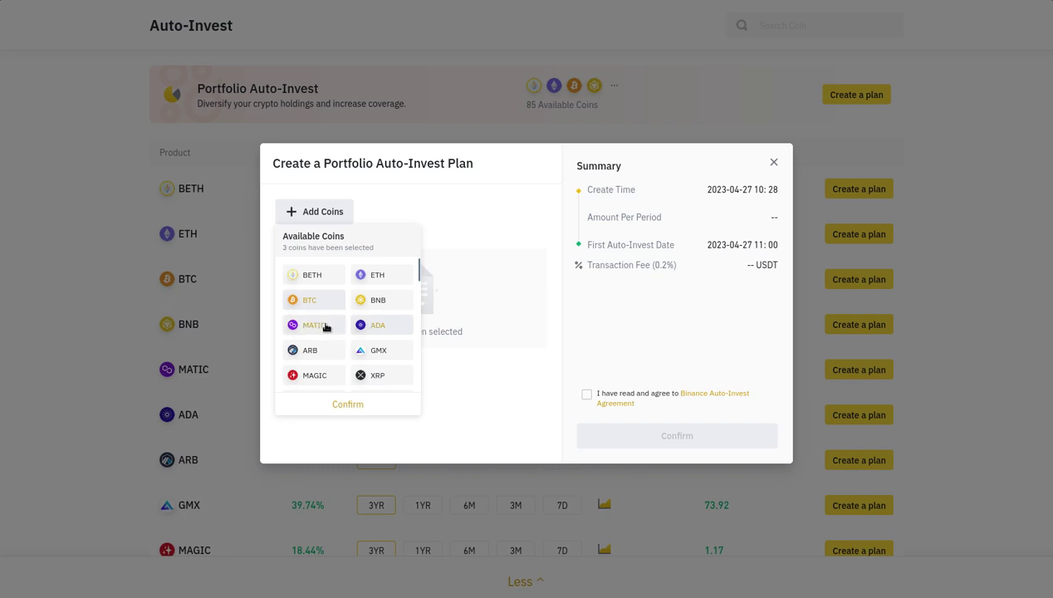
{"action": "scroll", "coordinate": [406, 344], "scroll_direction": "down", "scroll_amount": 1}
{"action": "scroll", "coordinate": [396, 346], "scroll_direction": "down", "scroll_amount": 1}
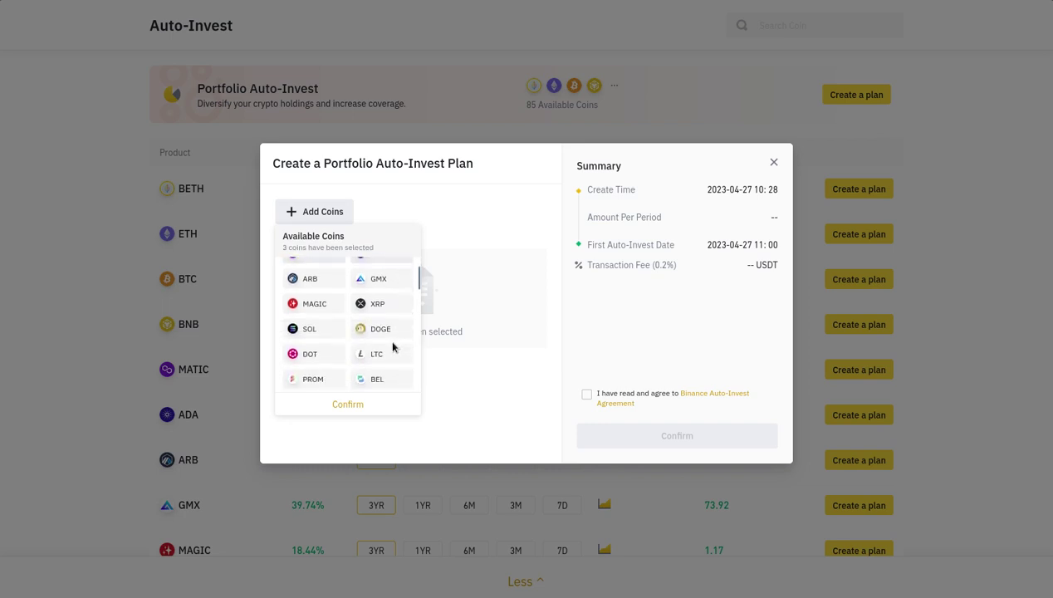
{"action": "left_click", "coordinate": [378, 352]}
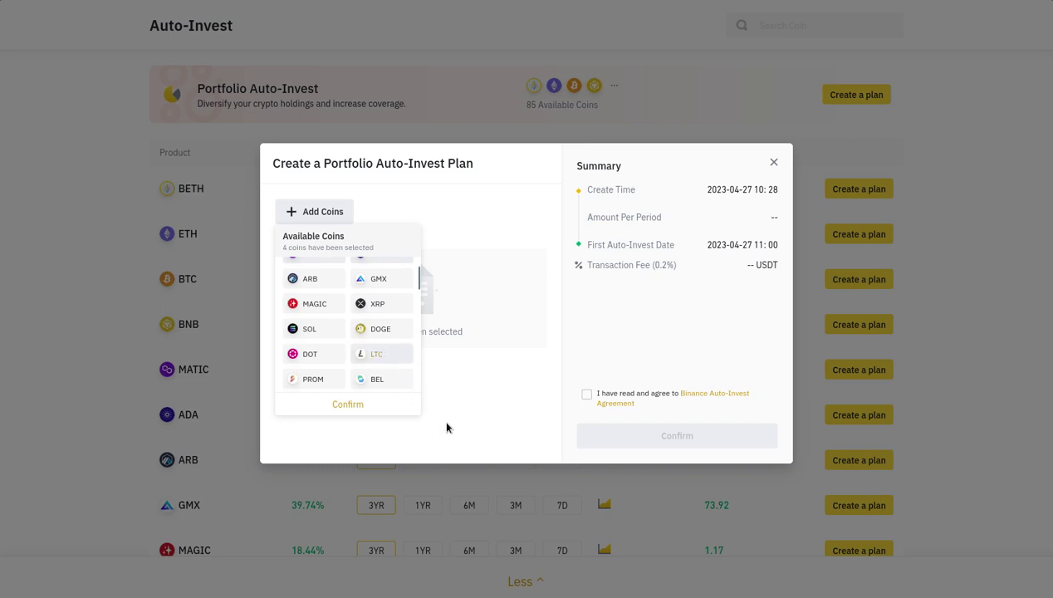
{"action": "left_click", "coordinate": [345, 404]}
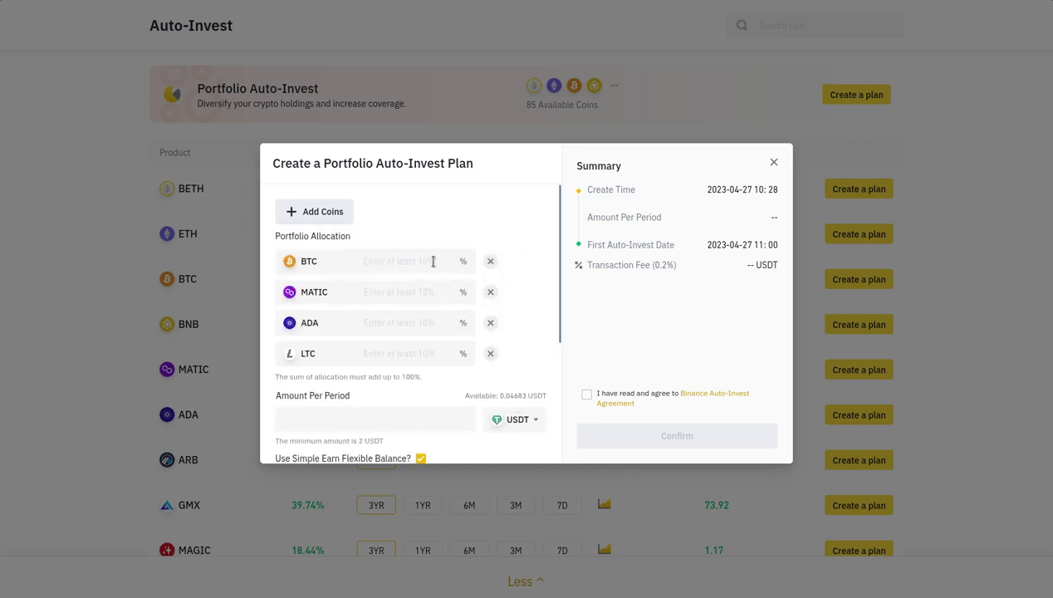
Set the portfolio allocation to 45% BTC, 25% MATIC, 15% ADA and 15% LTC.
{"action": "left_click", "coordinate": [472, 270]}
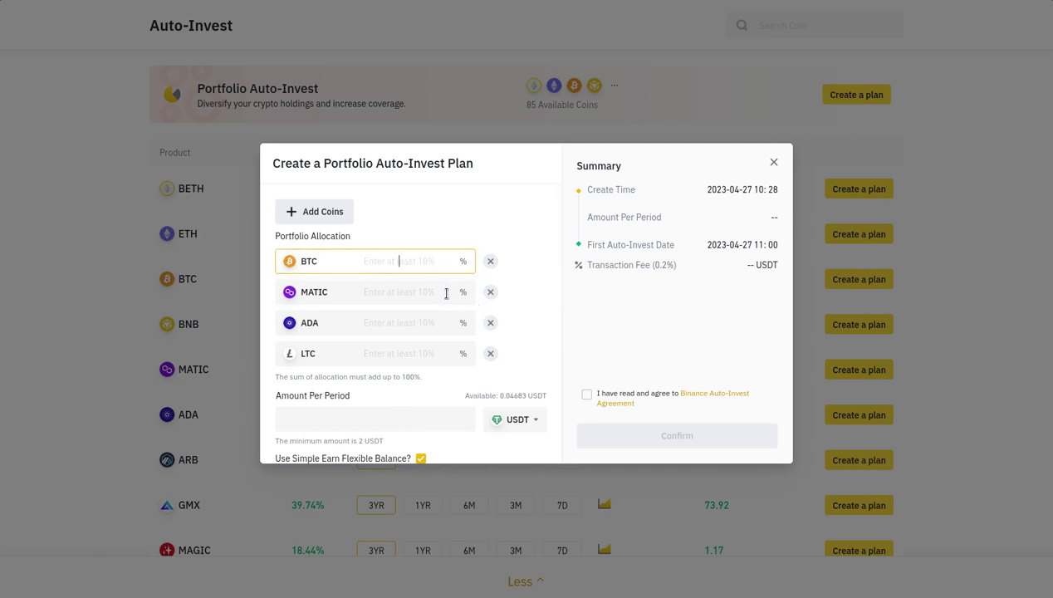
{"action": "type", "text": "45"}
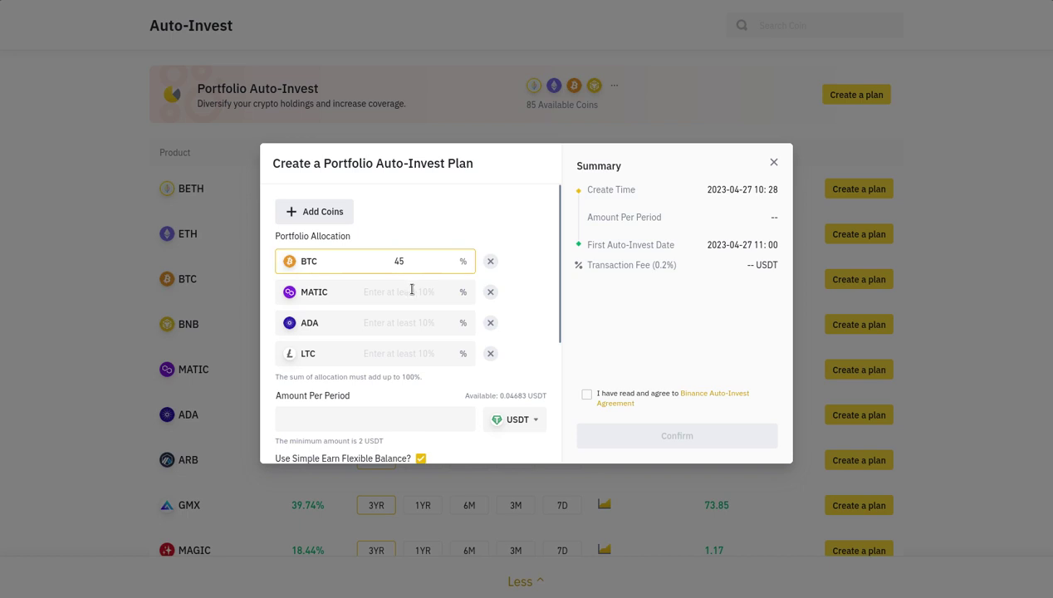
{"action": "left_click", "coordinate": [412, 290]}
{"action": "type", "text": "25"}
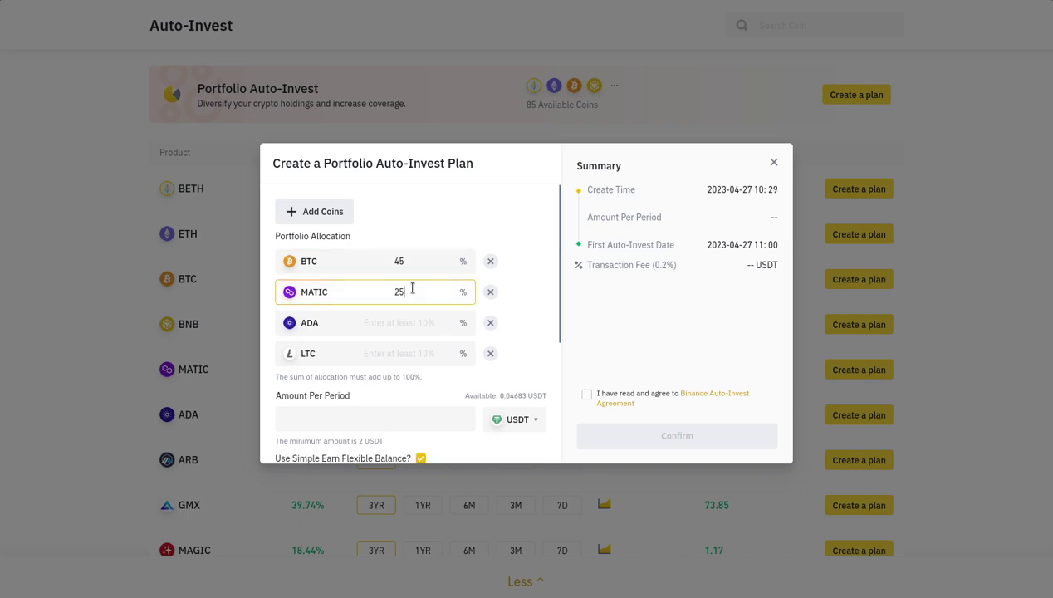
{"action": "left_click", "coordinate": [410, 324]}
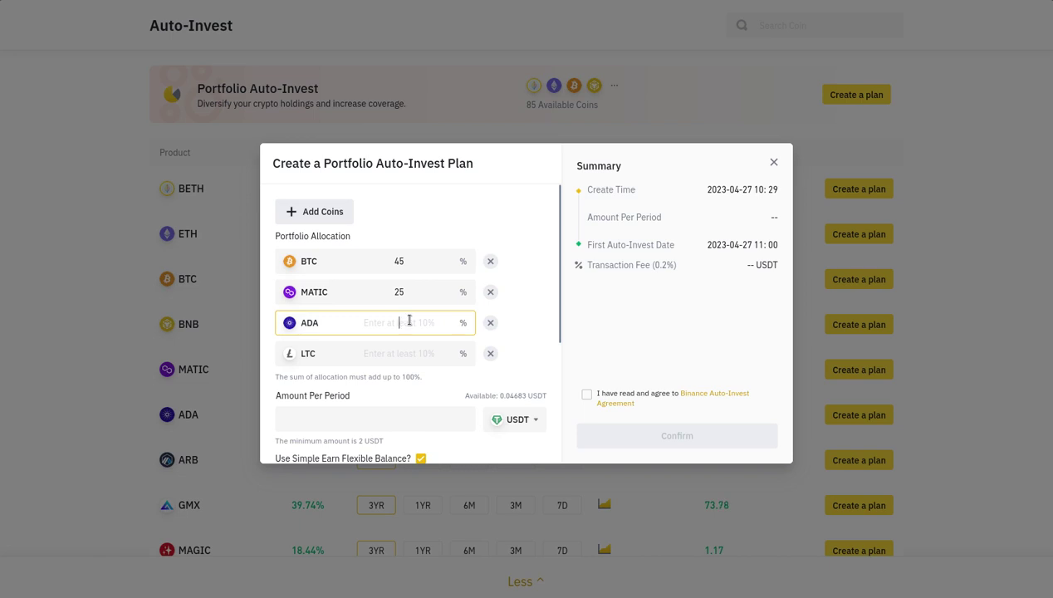
{"action": "type", "text": "15"}
{"action": "left_click", "coordinate": [406, 354]}
{"action": "type", "text": "15"}
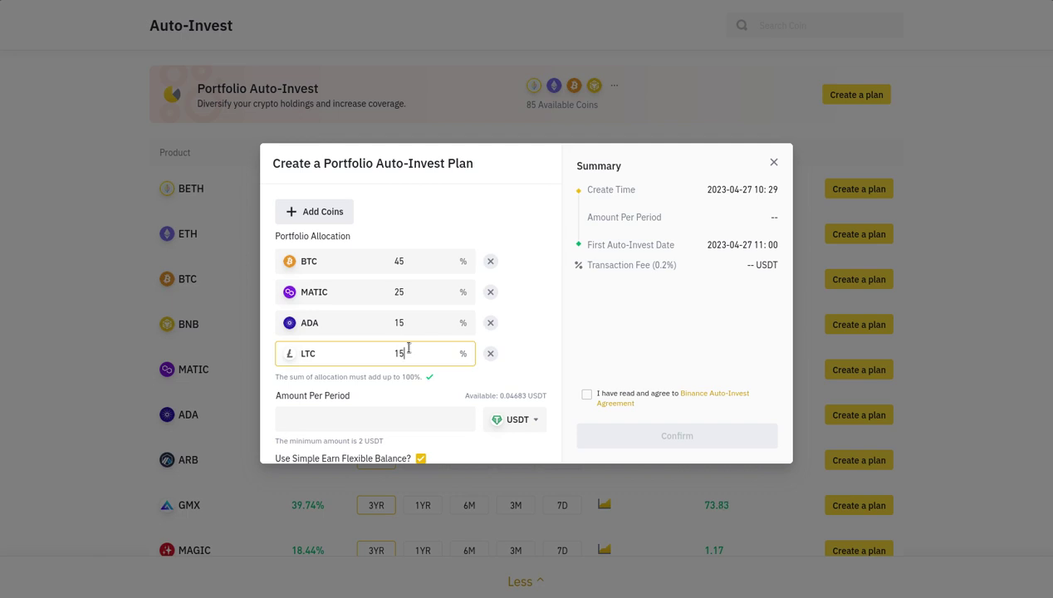
Set the portfolio plan's amount per period to 50 USDT and accept the Binance Auto-Invest Agreement.
{"action": "left_click", "coordinate": [357, 413]}
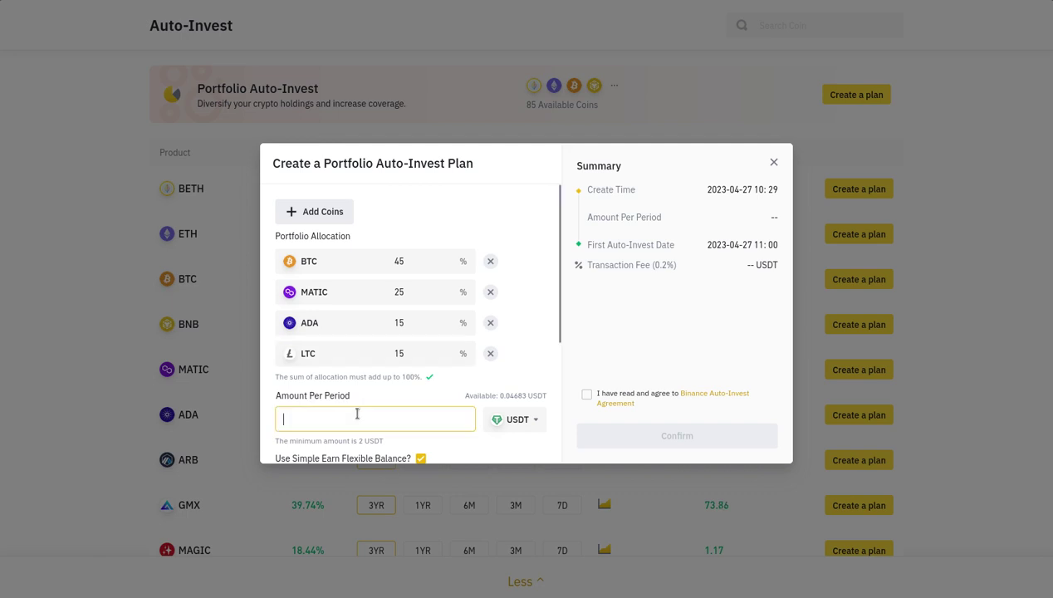
{"action": "type", "text": "50"}
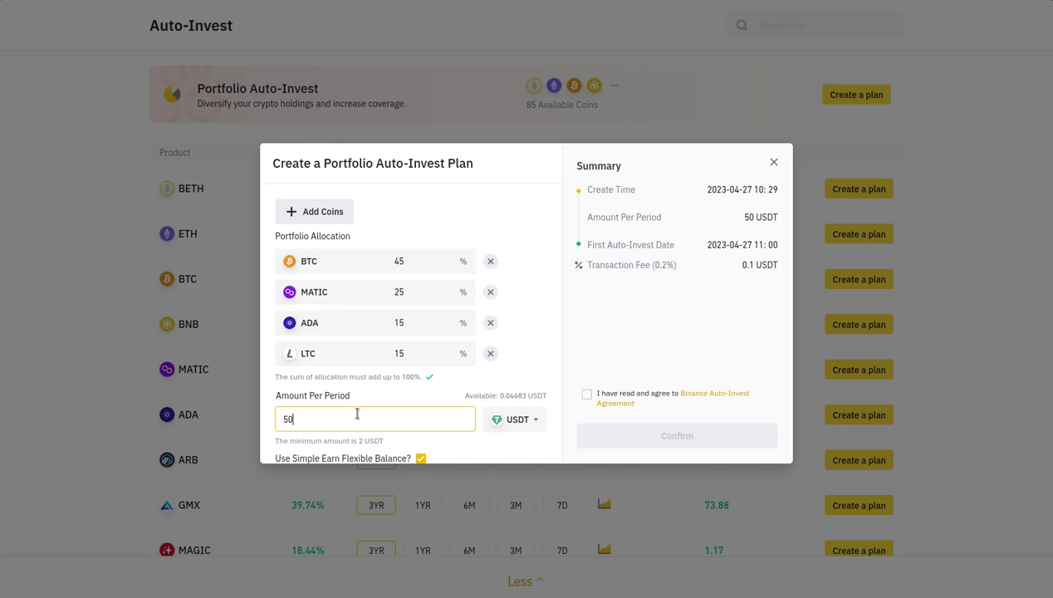
{"action": "left_click", "coordinate": [586, 394]}
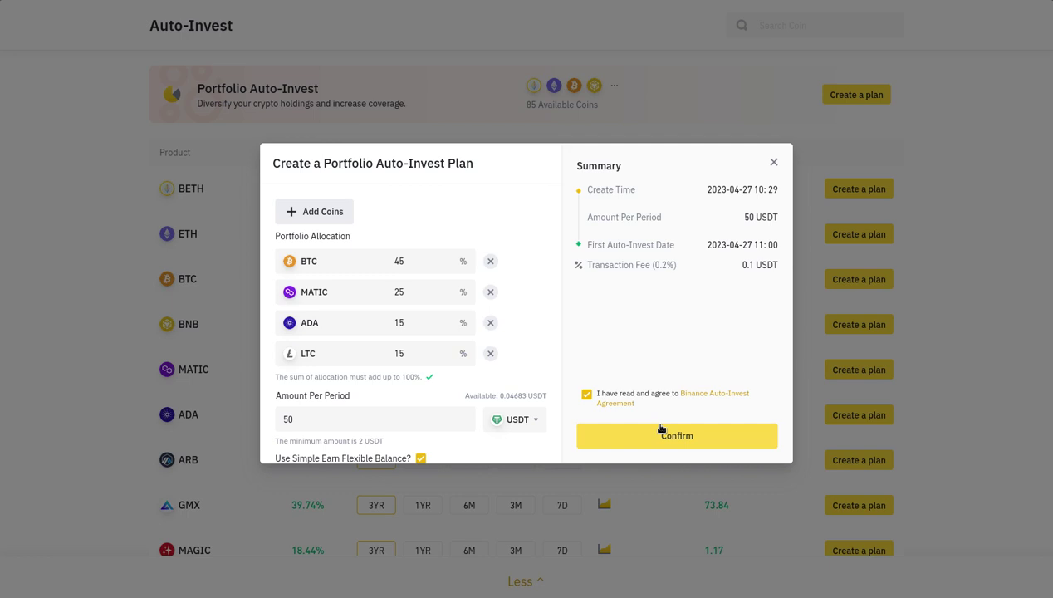
Review the portfolio plan's recurring cycle and allocation settings, and close the plan without creating it.
{"action": "scroll", "coordinate": [536, 268], "scroll_direction": "down", "scroll_amount": 3}
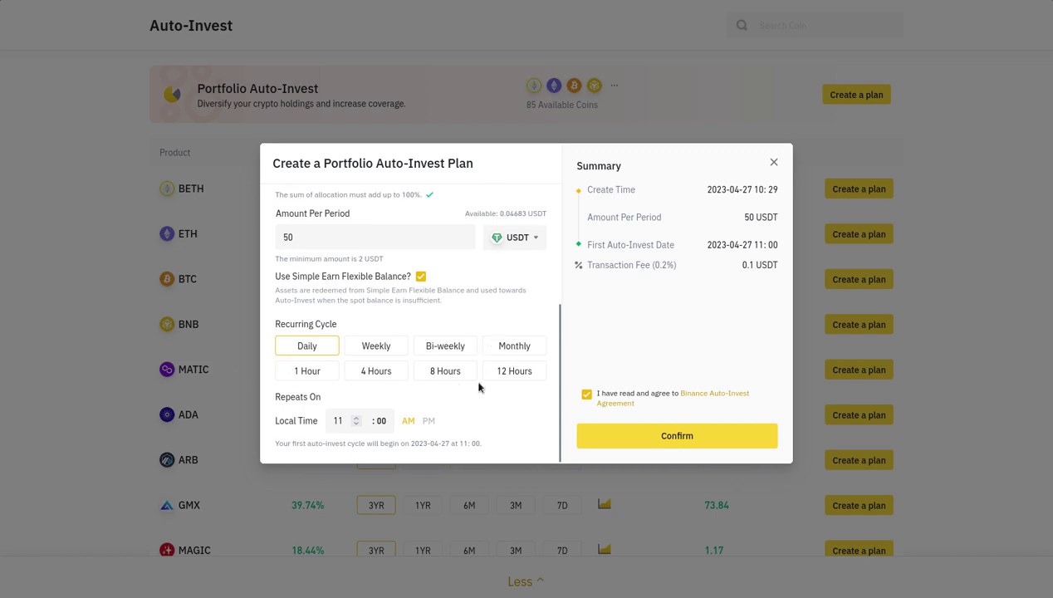
{"action": "scroll", "coordinate": [458, 308], "scroll_direction": "up", "scroll_amount": 2}
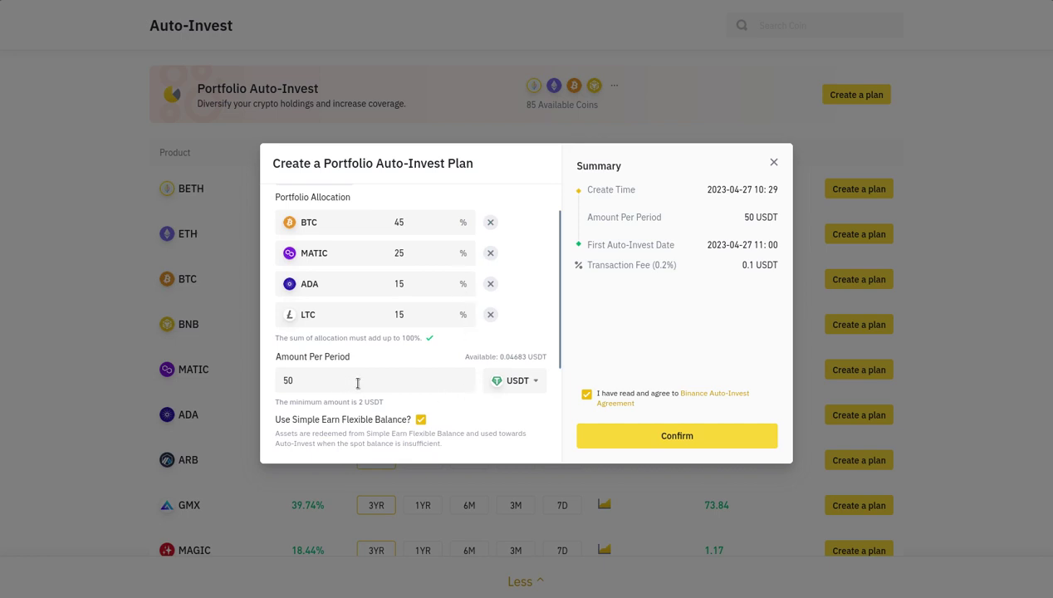
{"action": "scroll", "coordinate": [485, 367], "scroll_direction": "up", "scroll_amount": 1}
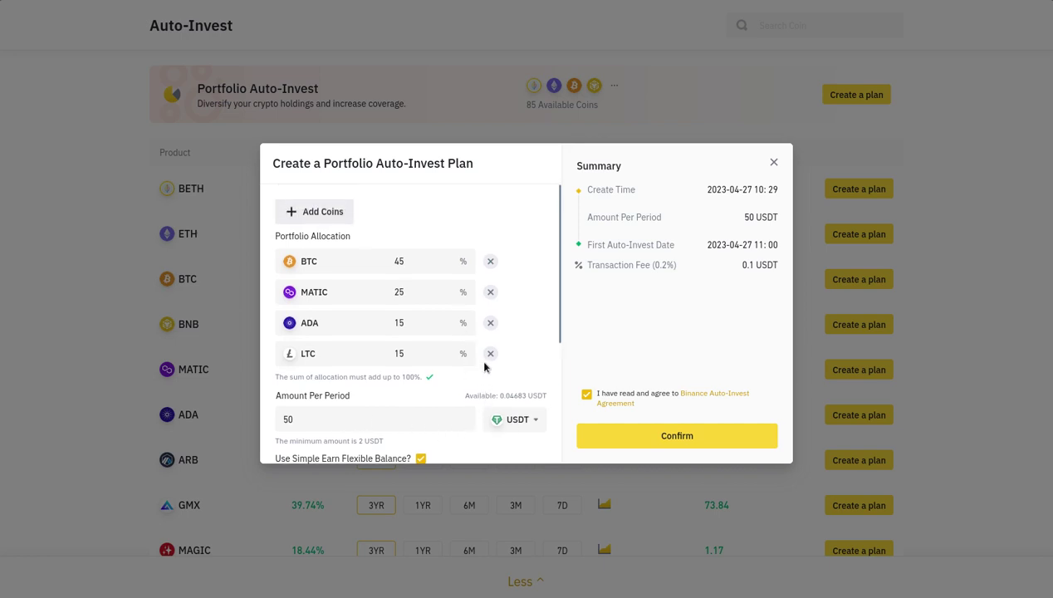
{"action": "left_click", "coordinate": [773, 162]}
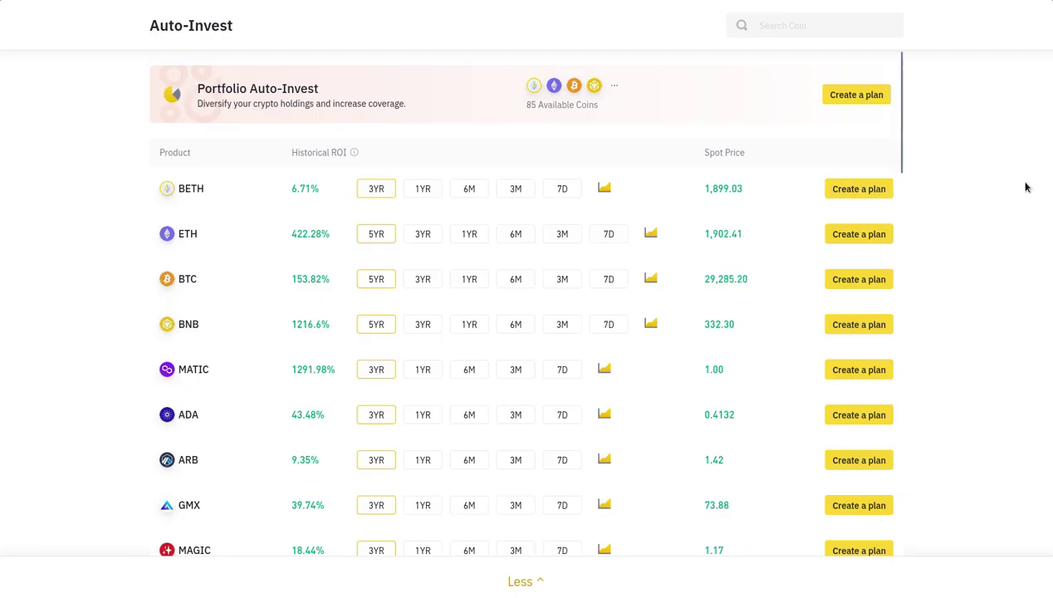
{"action": "scroll", "coordinate": [472, 291], "scroll_direction": "down", "scroll_amount": 15}
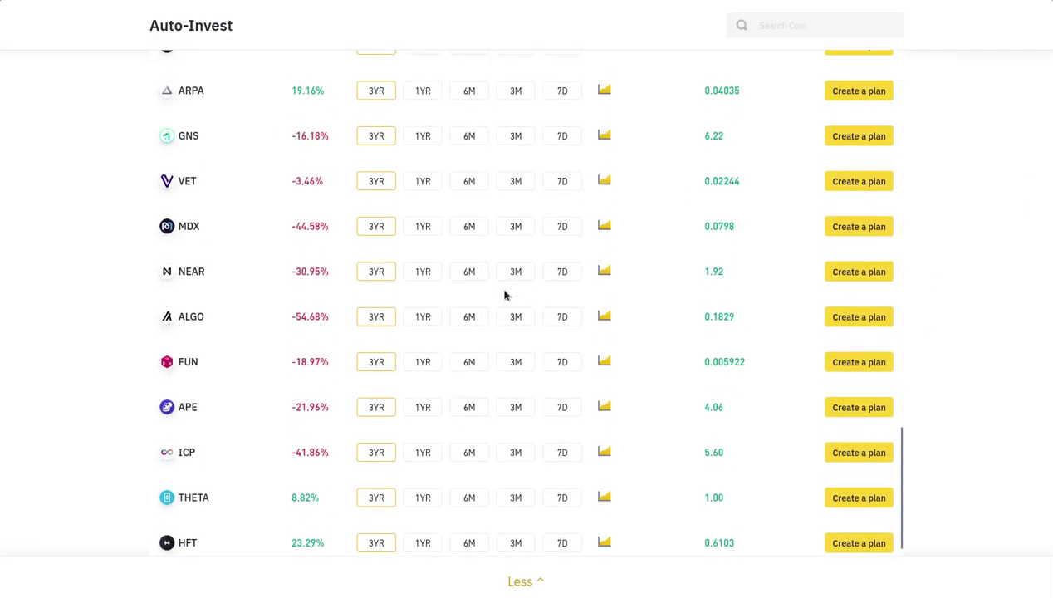
{"action": "left_click", "coordinate": [506, 294]}
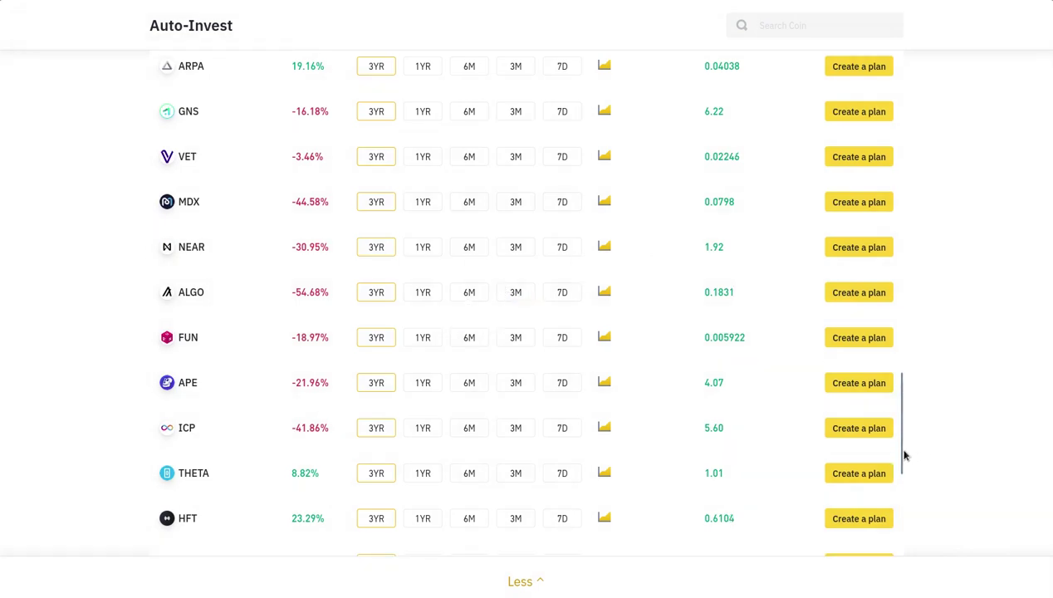
{"action": "left_click_drag", "start_coordinate": [903, 454], "coordinate": [909, 96]}
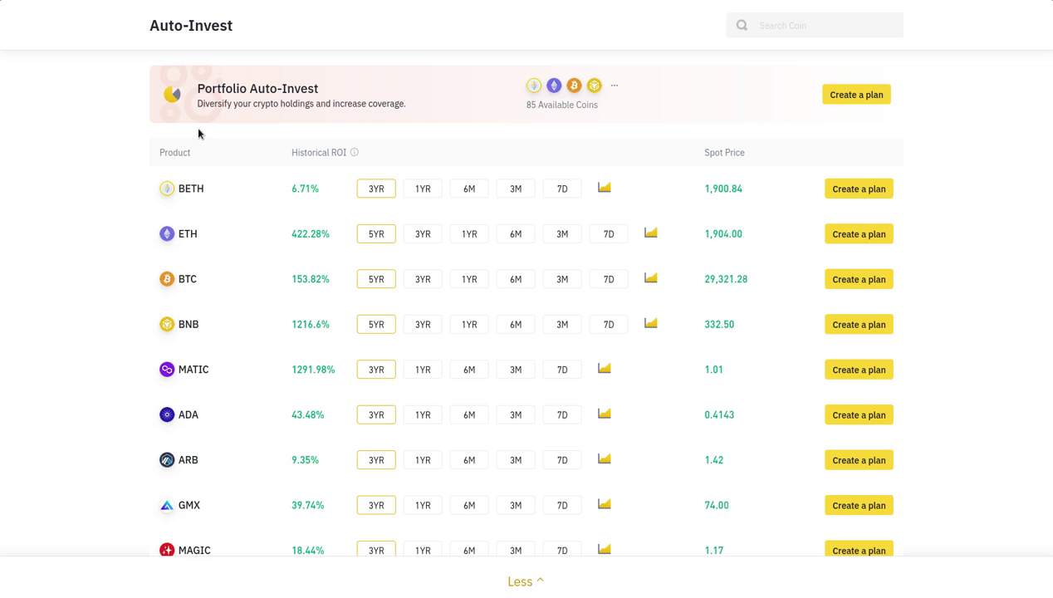
{"action": "mouse_move", "coordinate": [670, 587]}
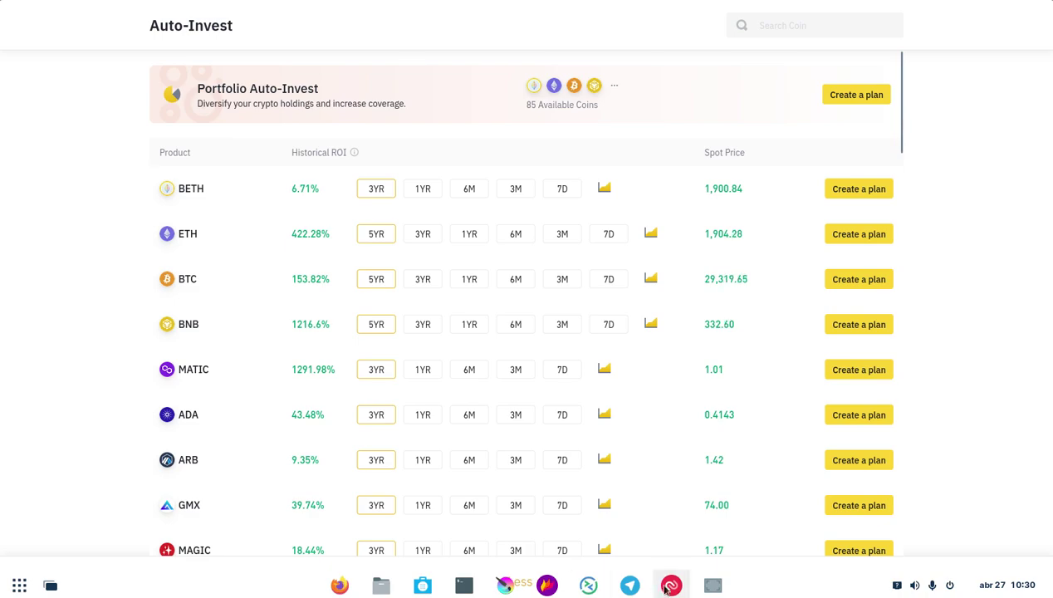